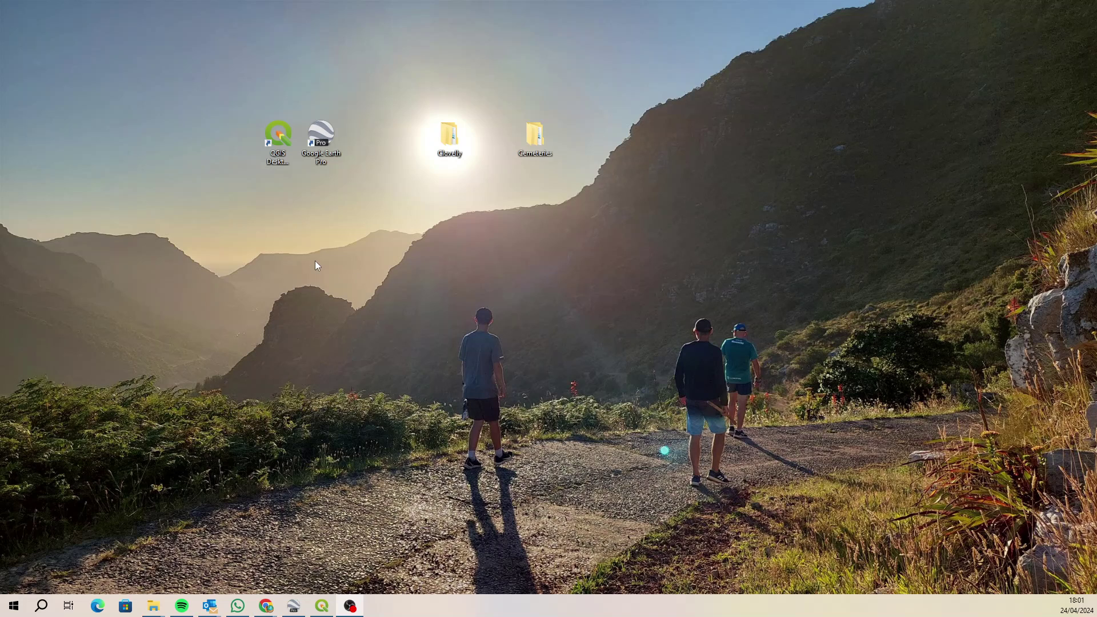
- Restore the QGIS project window and browse the Vector menu, closing it without choosing anything
mouse_move(326, 610)
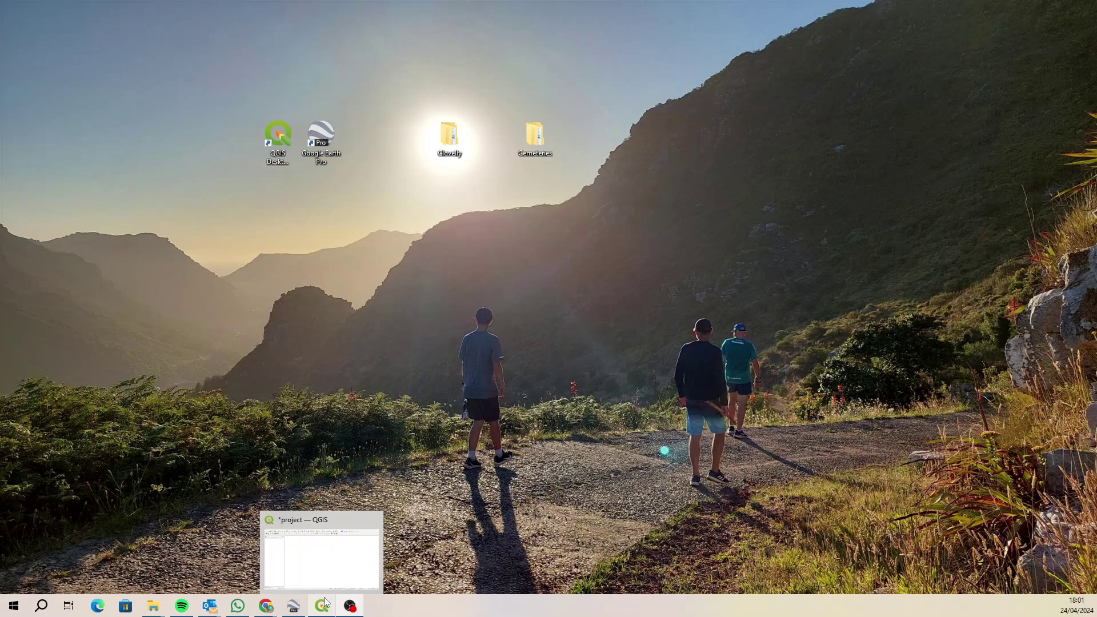
left_click(322, 610)
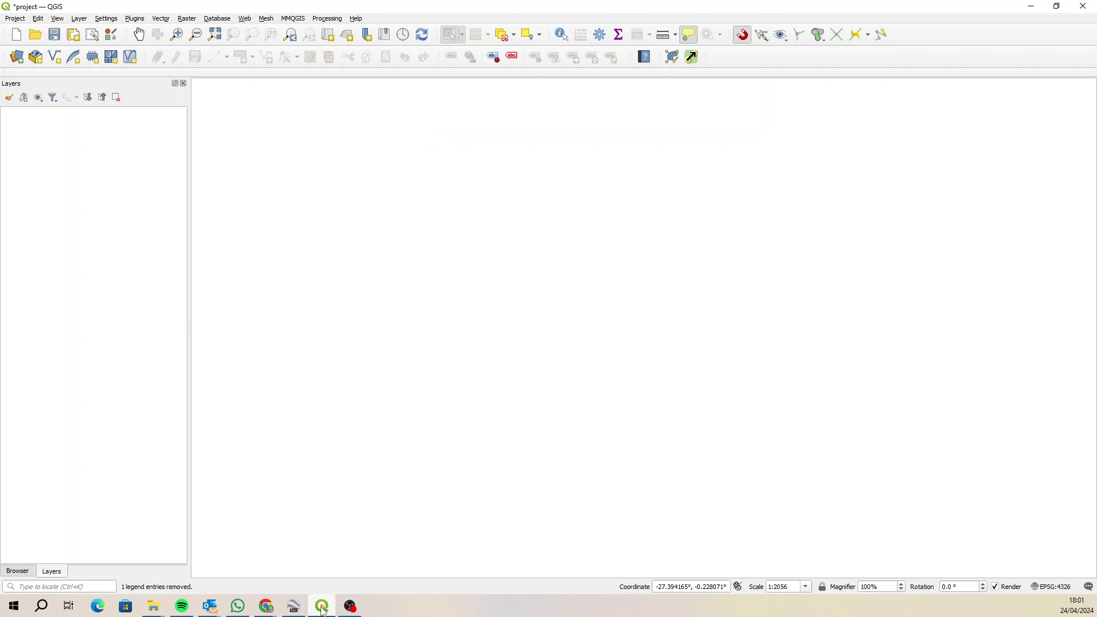
left_click(161, 21)
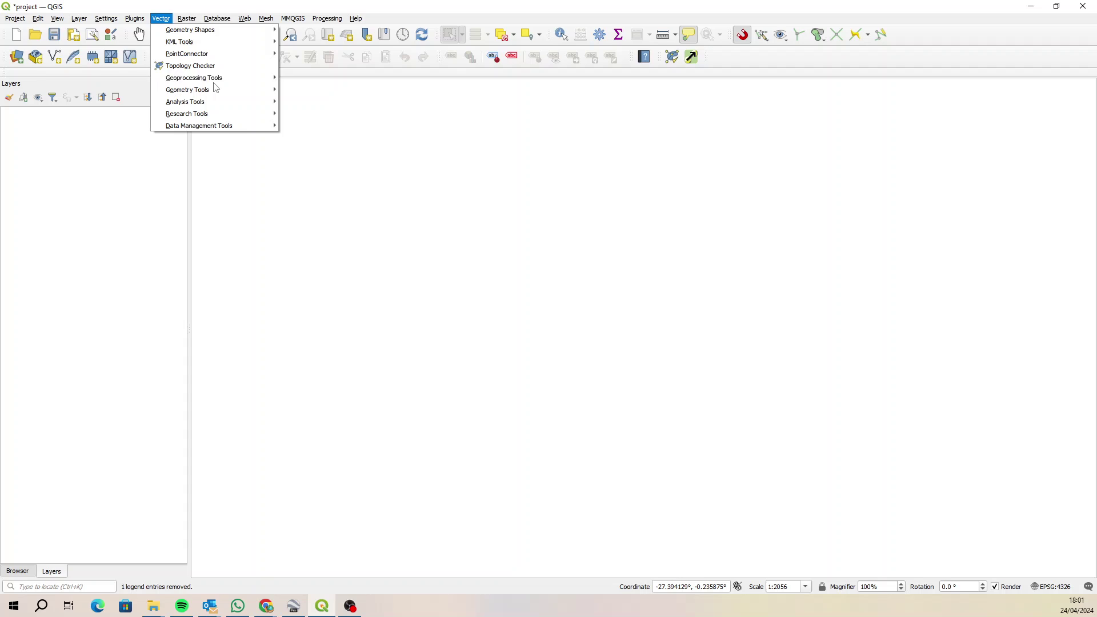
mouse_move(214, 82)
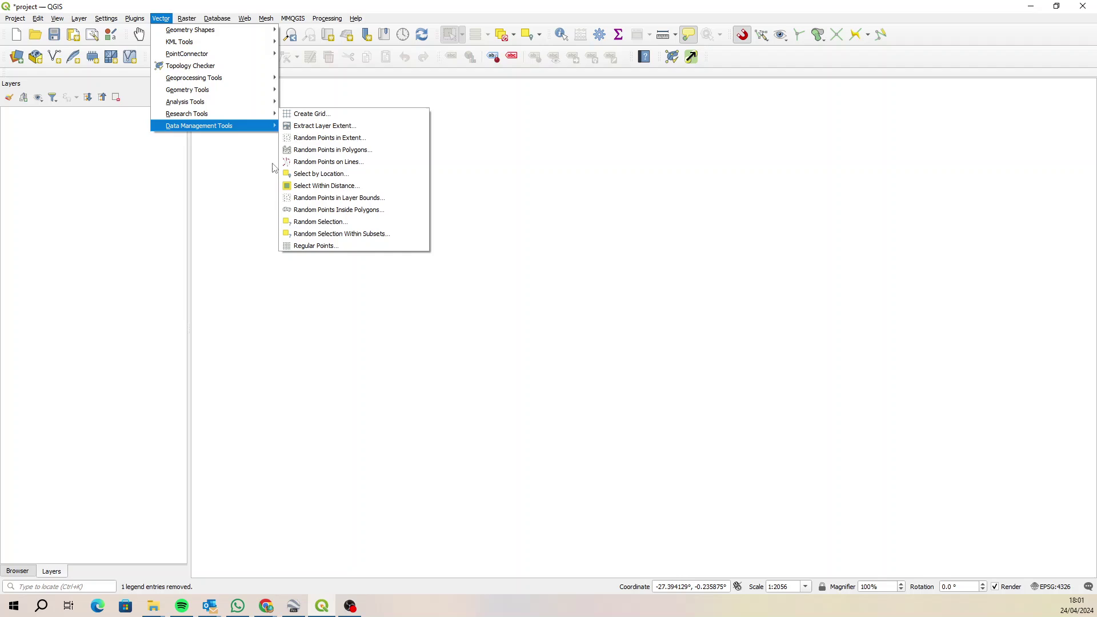
left_click(145, 80)
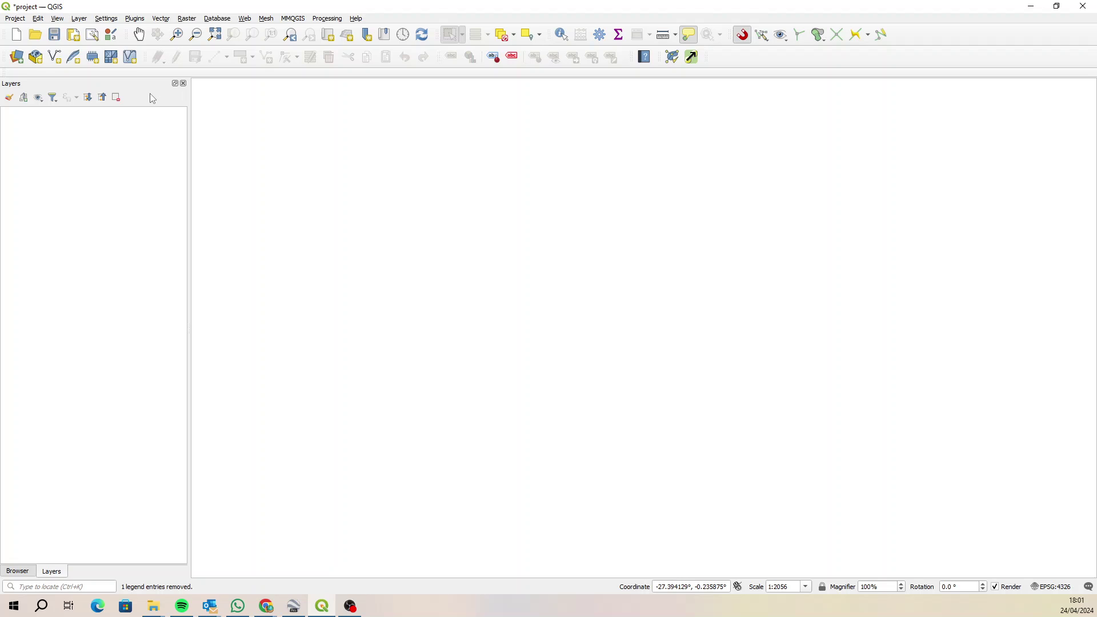
- Add the 'Roodepan Layout wg25 — entities' DXF sublayer to the project
left_click(16, 57)
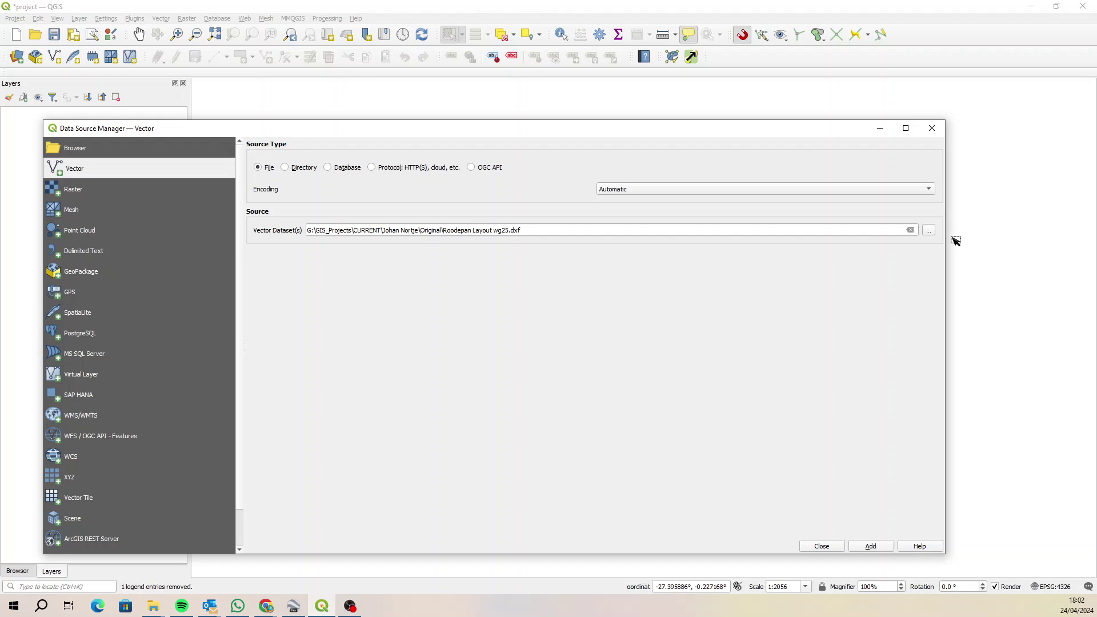
left_click(873, 548)
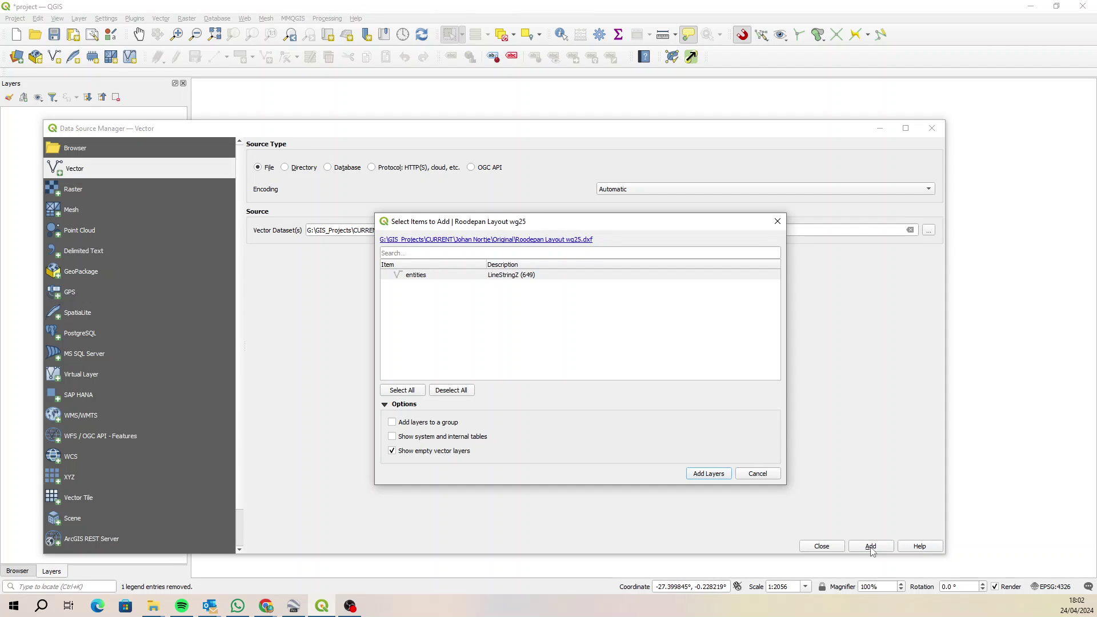
left_click(708, 478)
left_click(829, 548)
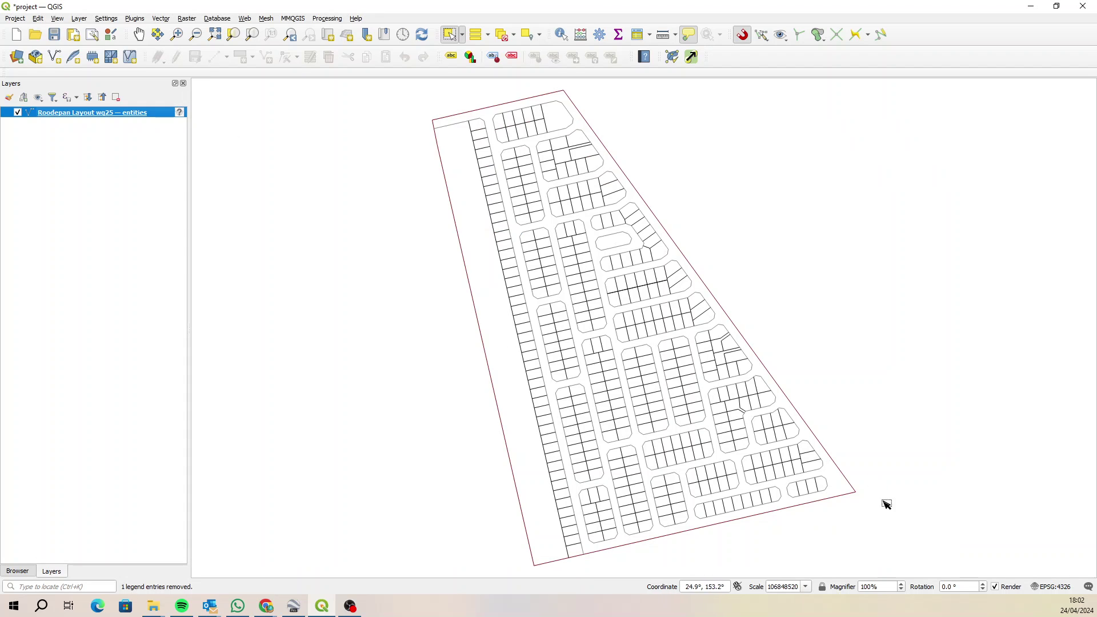
- Set the layout layer's CRS to ESRI:102565 and zoom to its full extent
right_click(110, 114)
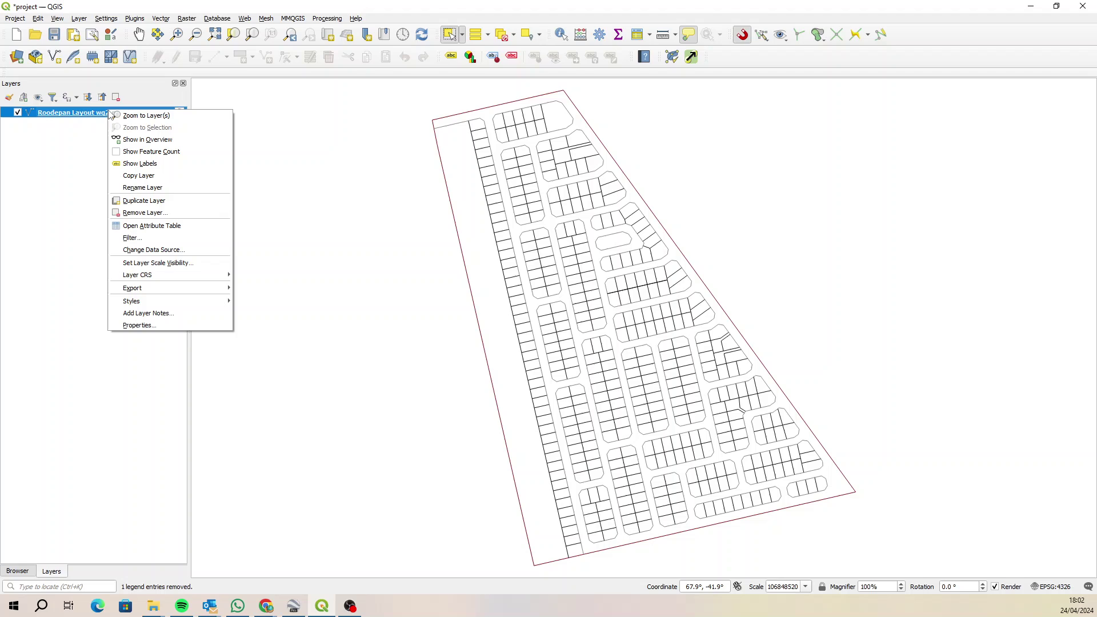
mouse_move(214, 280)
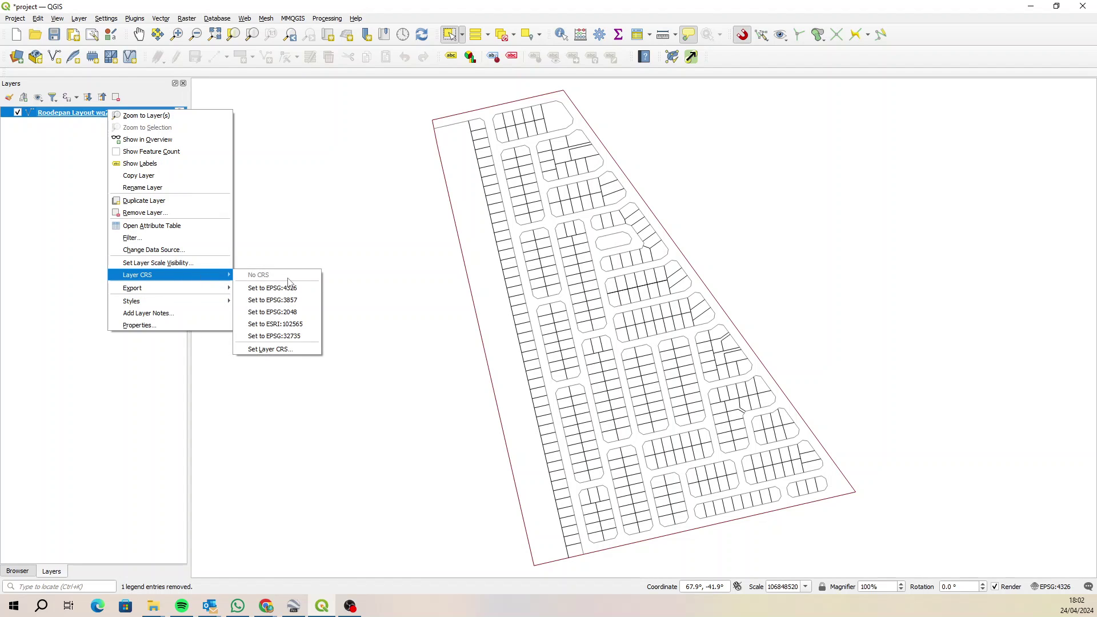
left_click(294, 325)
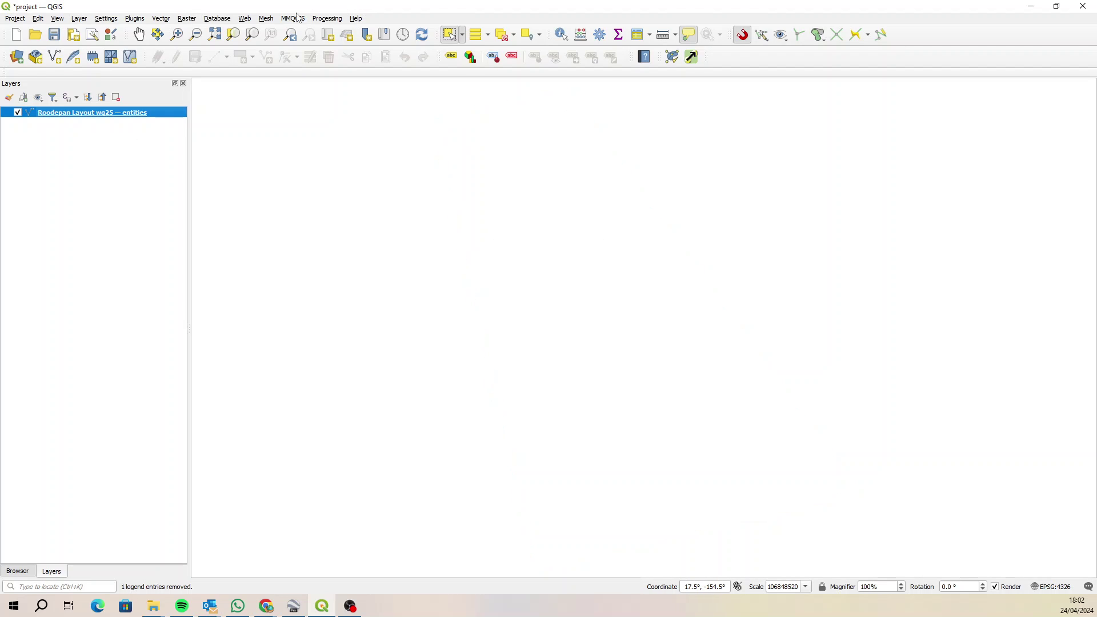
right_click(110, 118)
left_click(147, 120)
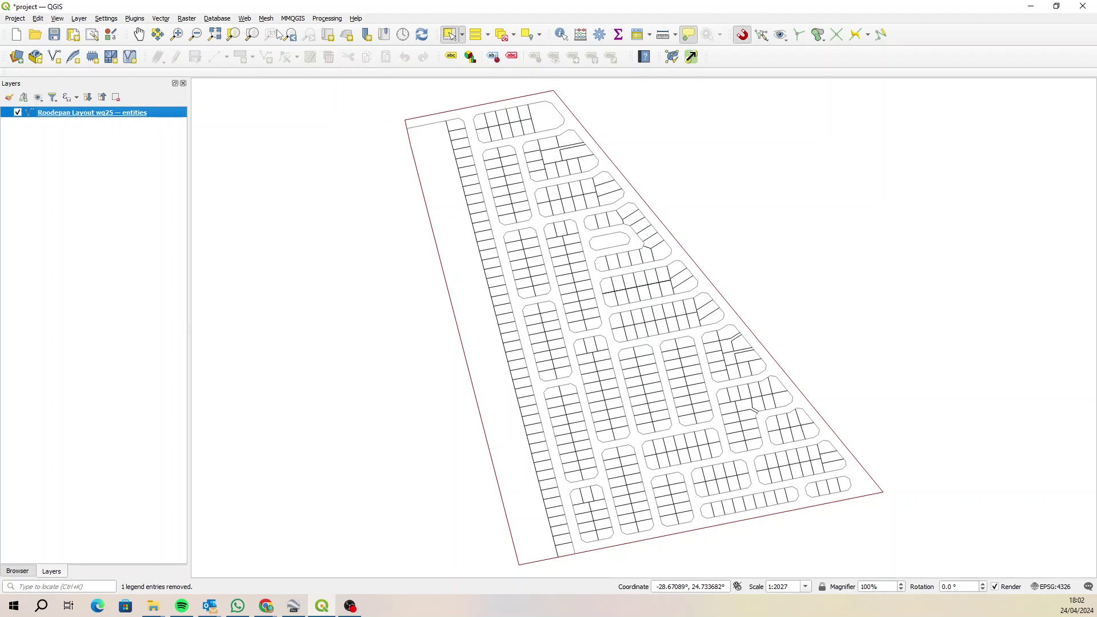
- Add Google Satellite imagery from QuickMapServices as a basemap
left_click(245, 19)
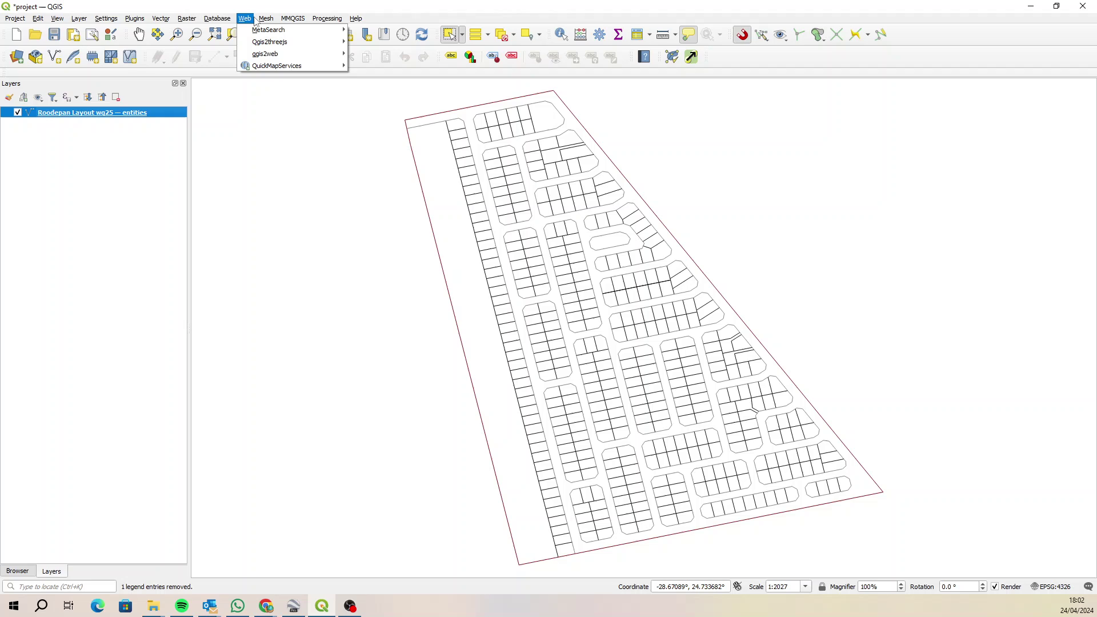
mouse_move(302, 66)
mouse_move(435, 126)
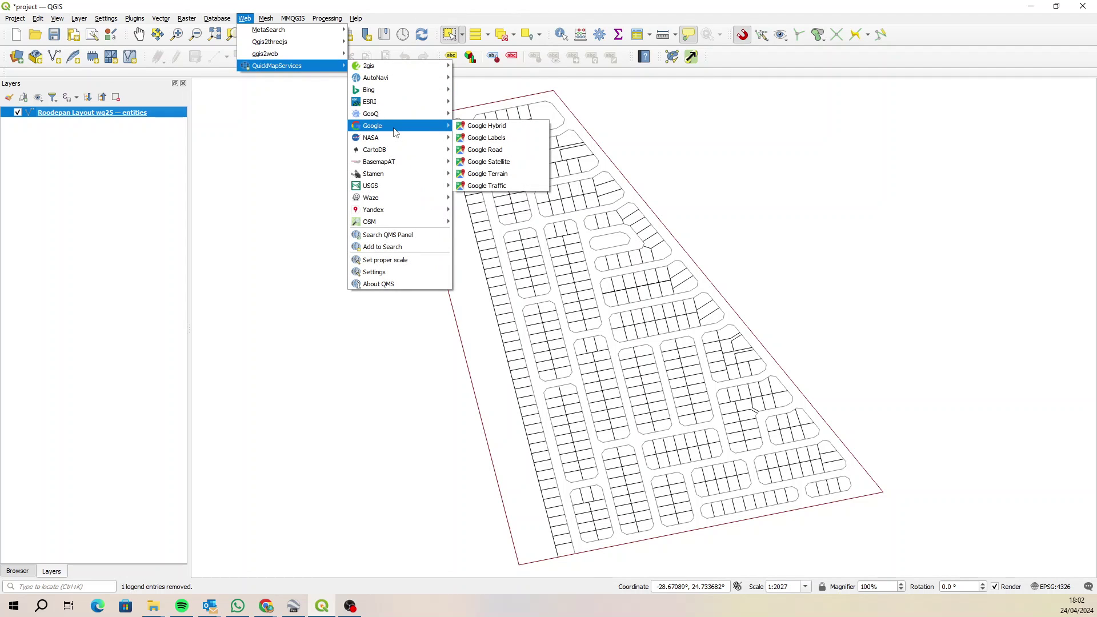
left_click(526, 165)
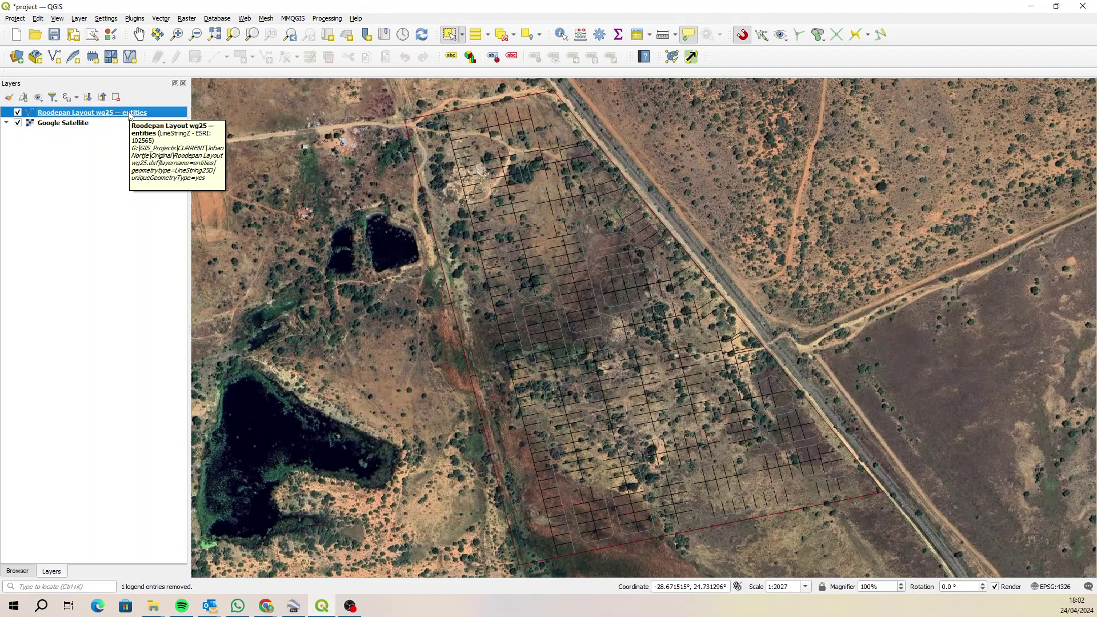
- Export the layout layer's features as an ESRI Shapefile named layout.shp and add it to the map
right_click(130, 115)
mouse_move(194, 303)
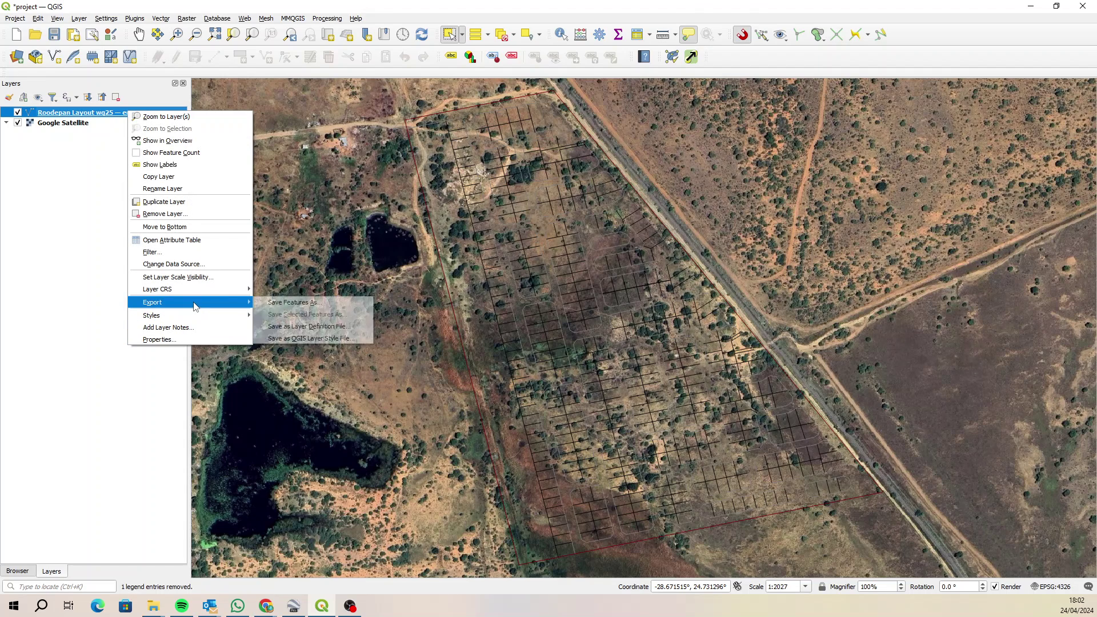
left_click(324, 303)
left_click(504, 166)
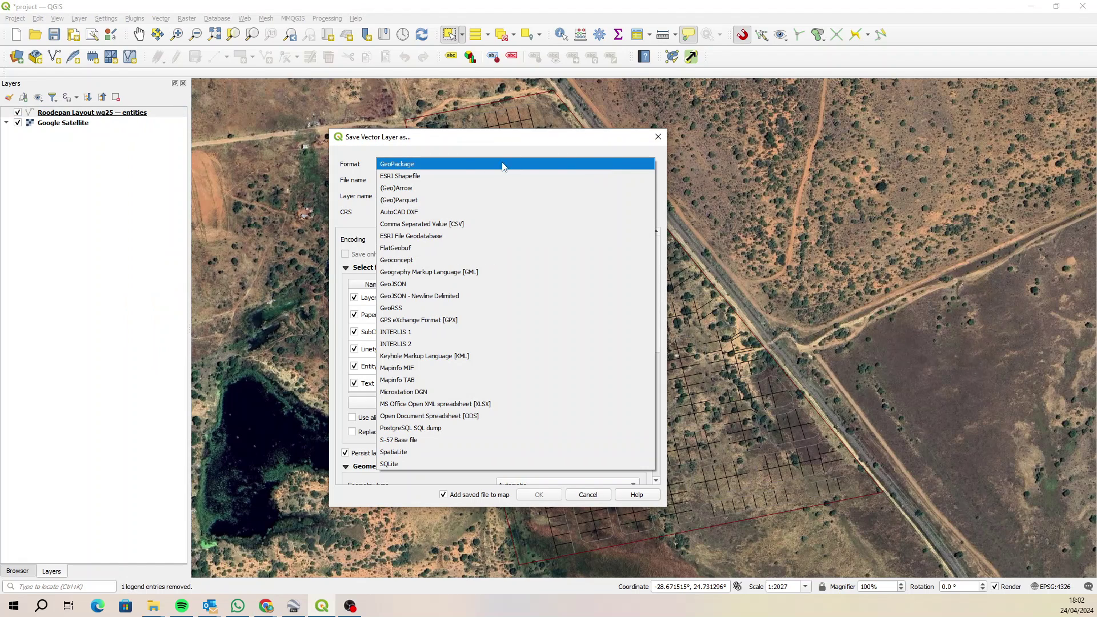
left_click(464, 176)
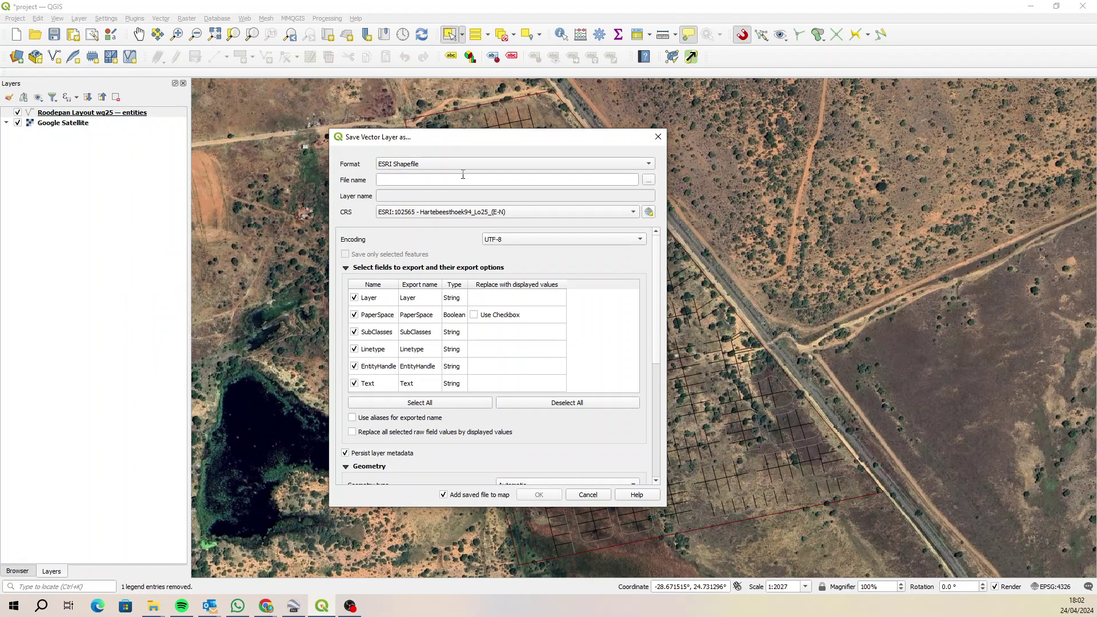
left_click(649, 182)
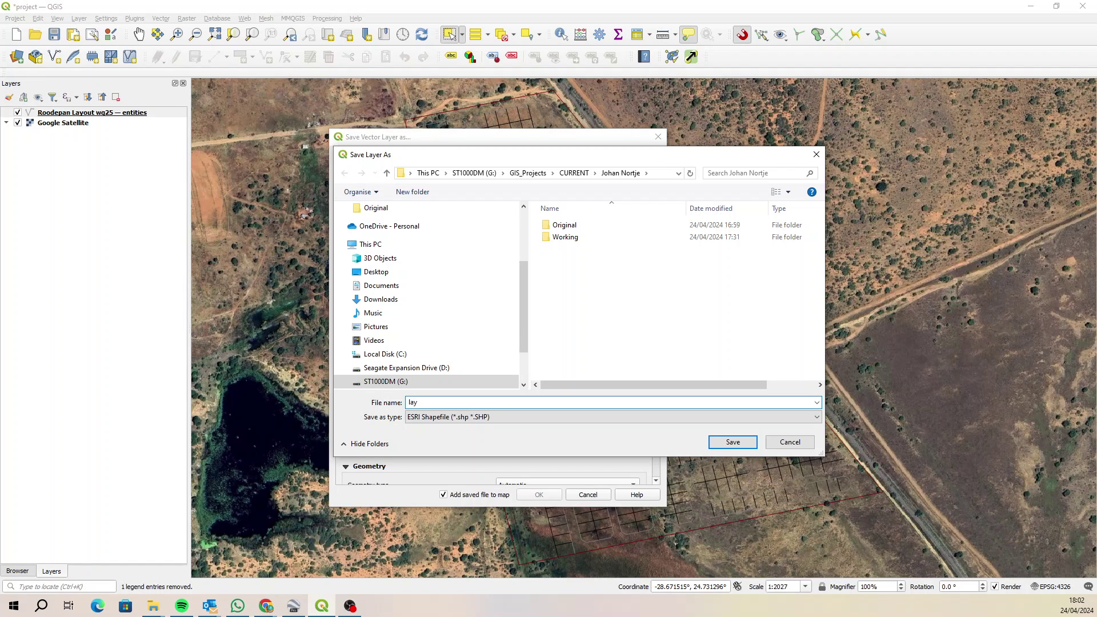
left_click(731, 443)
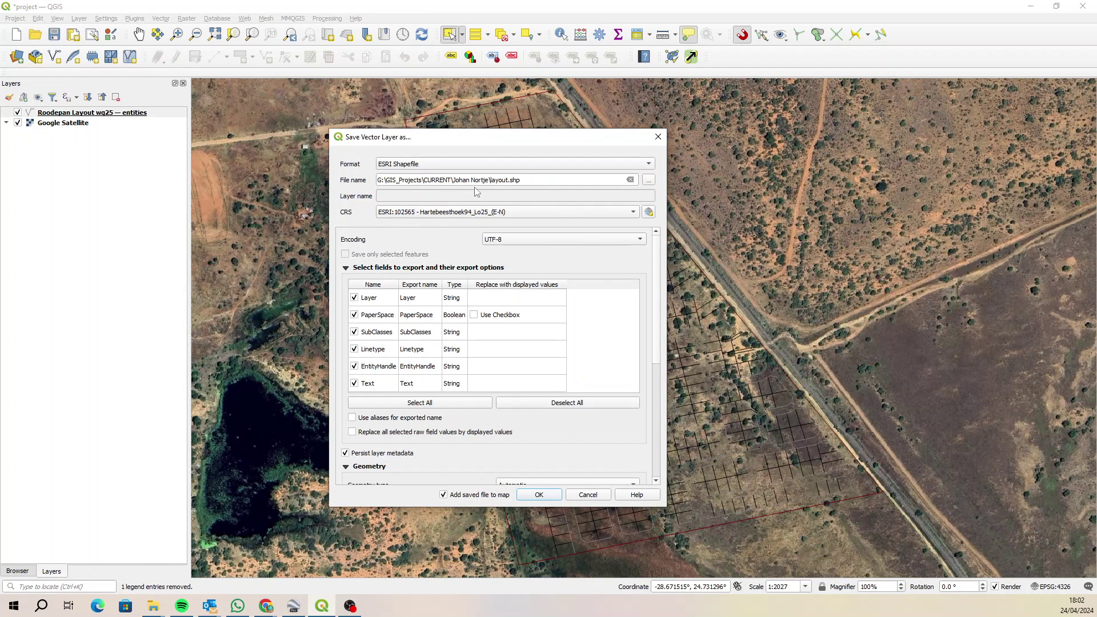
left_click(539, 495)
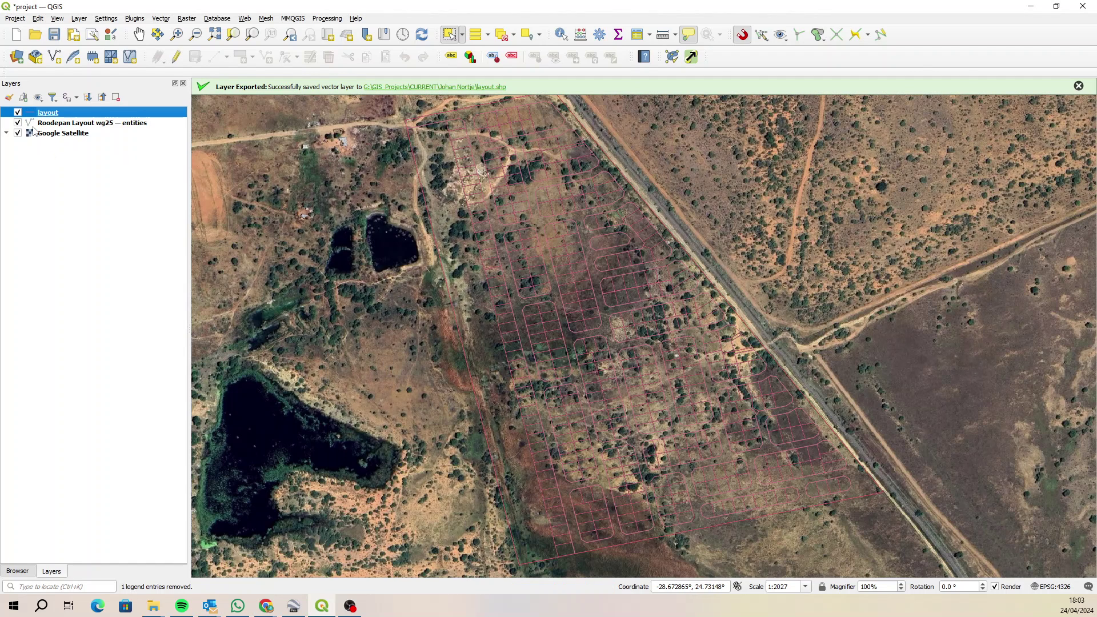
- Hide the Roodepan layer and run Lines to Polygons on layout, which fails on invalid geometry
left_click(17, 123)
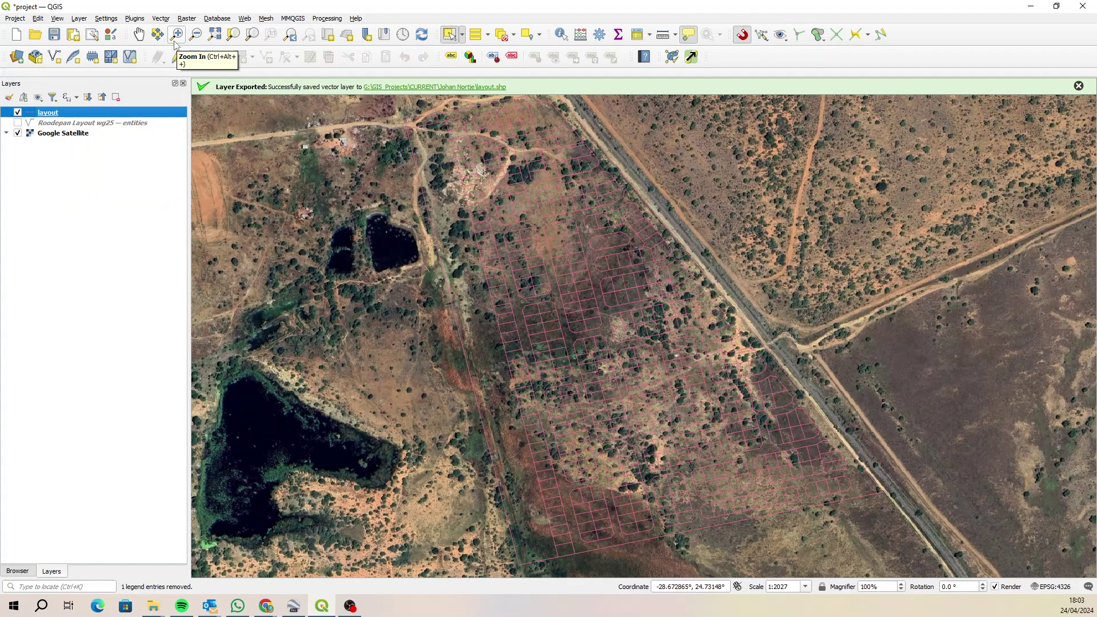
left_click(160, 19)
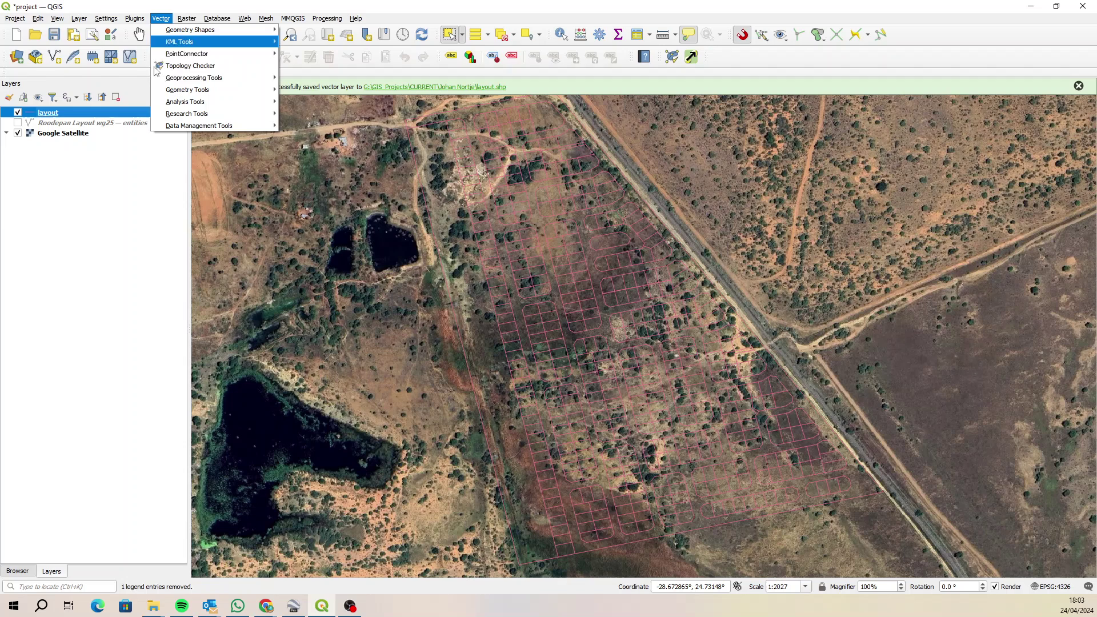
mouse_move(211, 79)
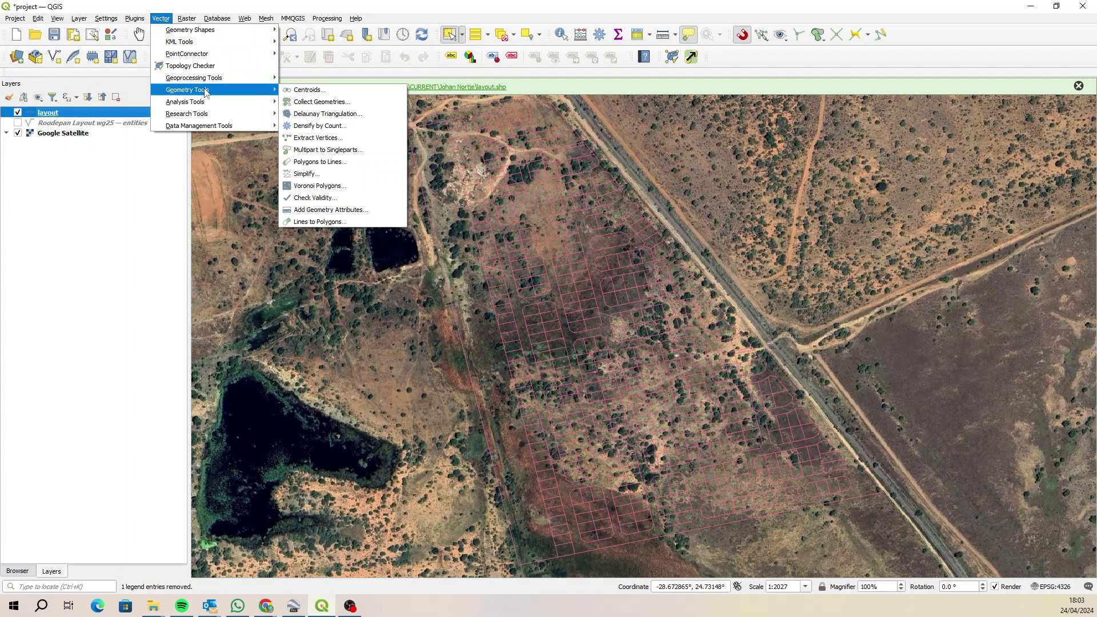
left_click(345, 222)
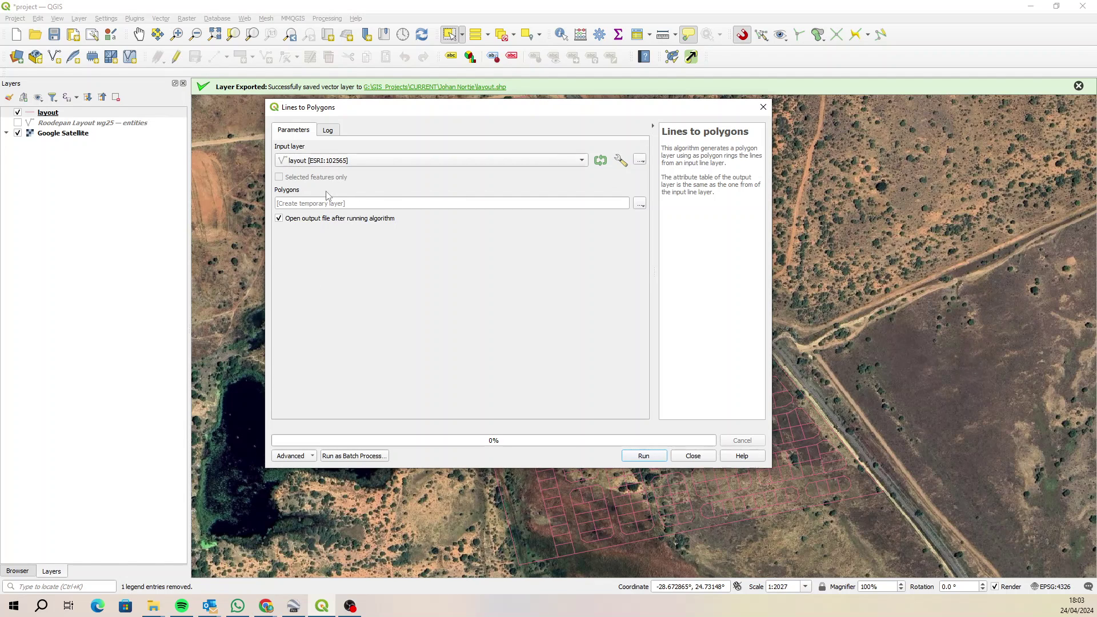
left_click(645, 457)
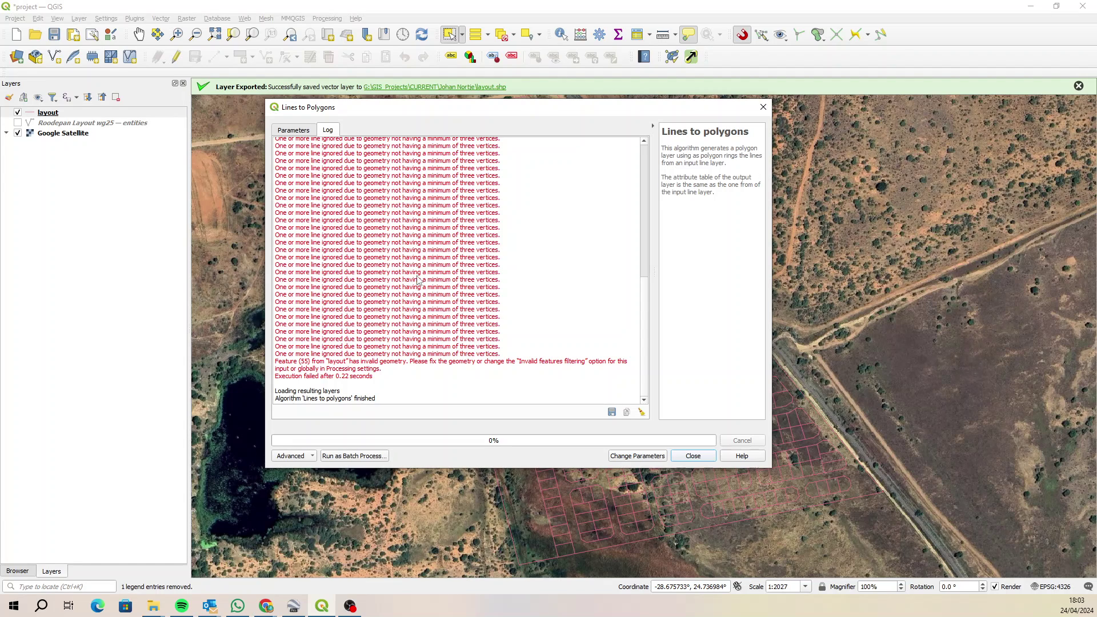
left_click(763, 107)
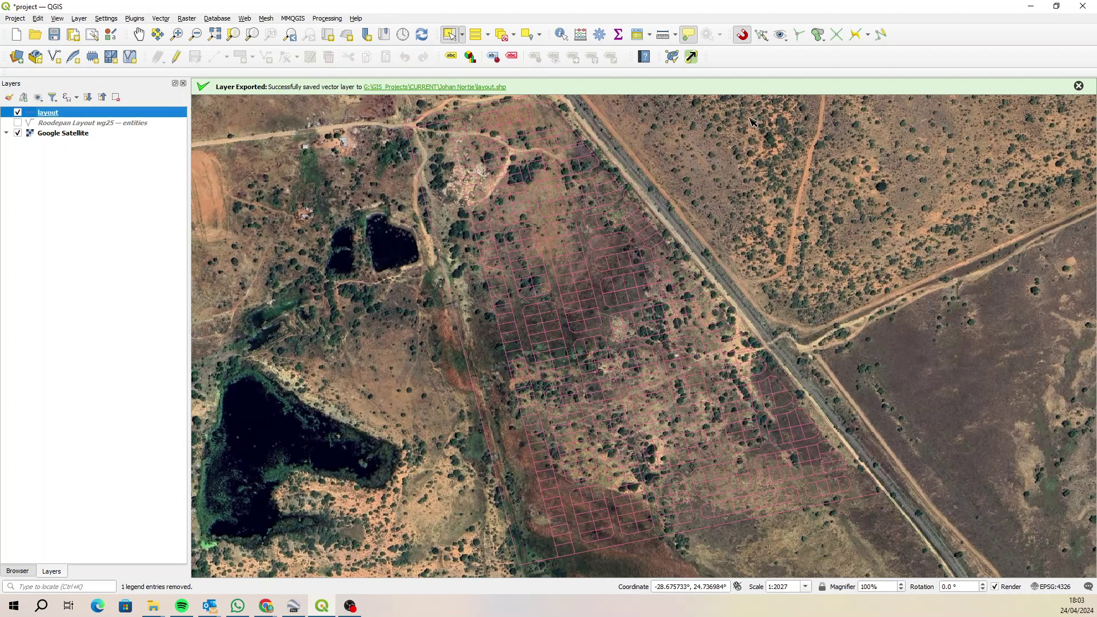
- Show the Processing Toolbox panel and open the Manage and Install Plugins dialog
left_click(599, 35)
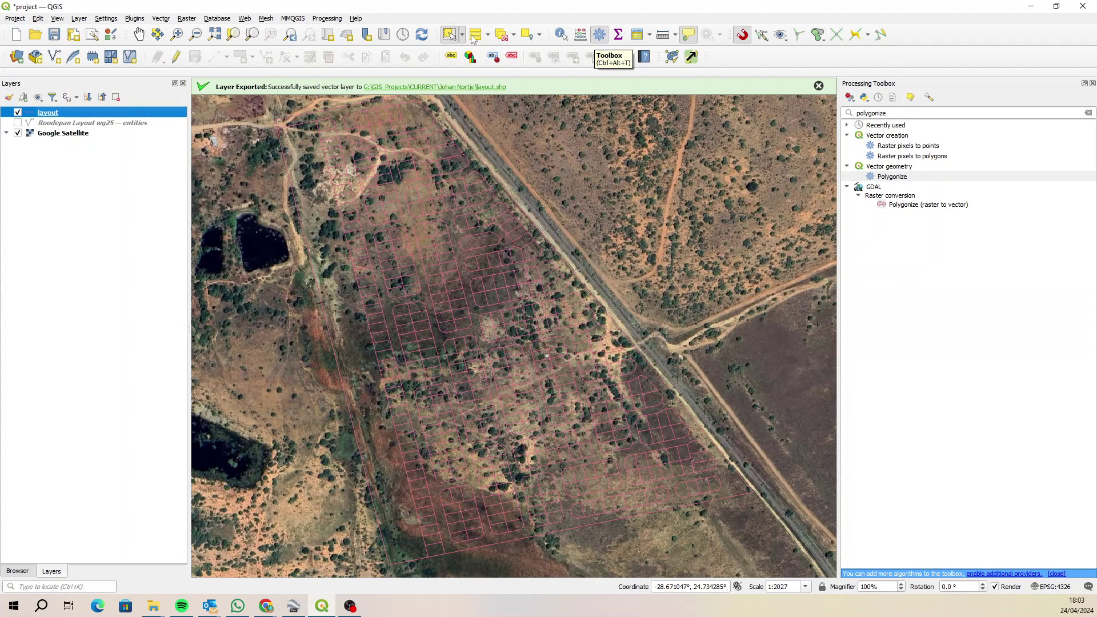
left_click(140, 23)
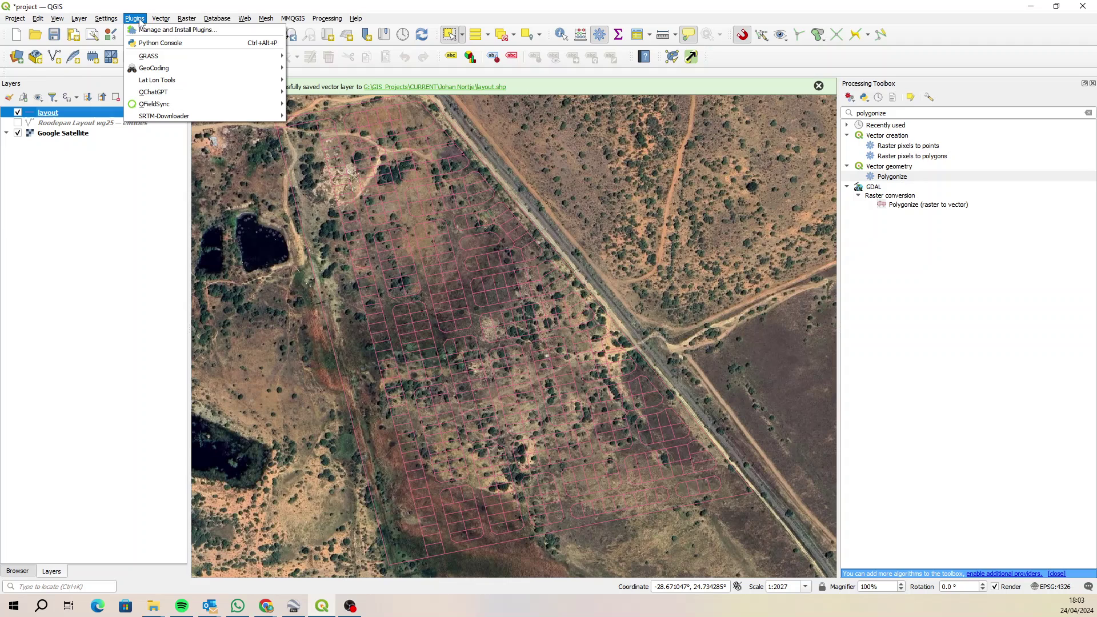
left_click(171, 34)
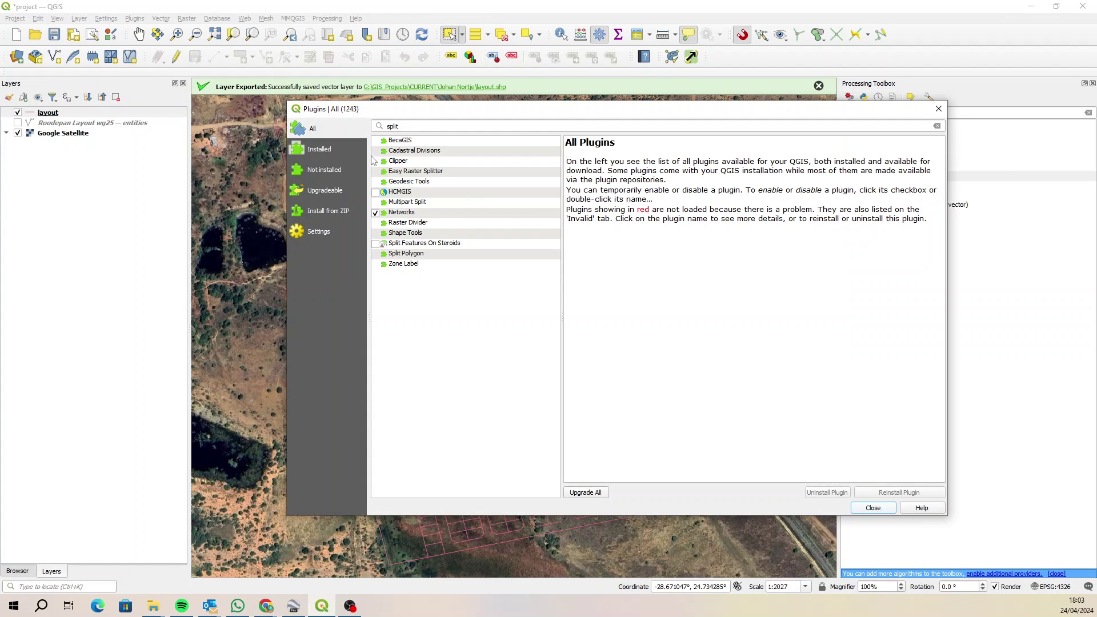
- Untick the installed Networks plugin and filter the plugin list by 'pro'
left_click(321, 151)
left_click(375, 151)
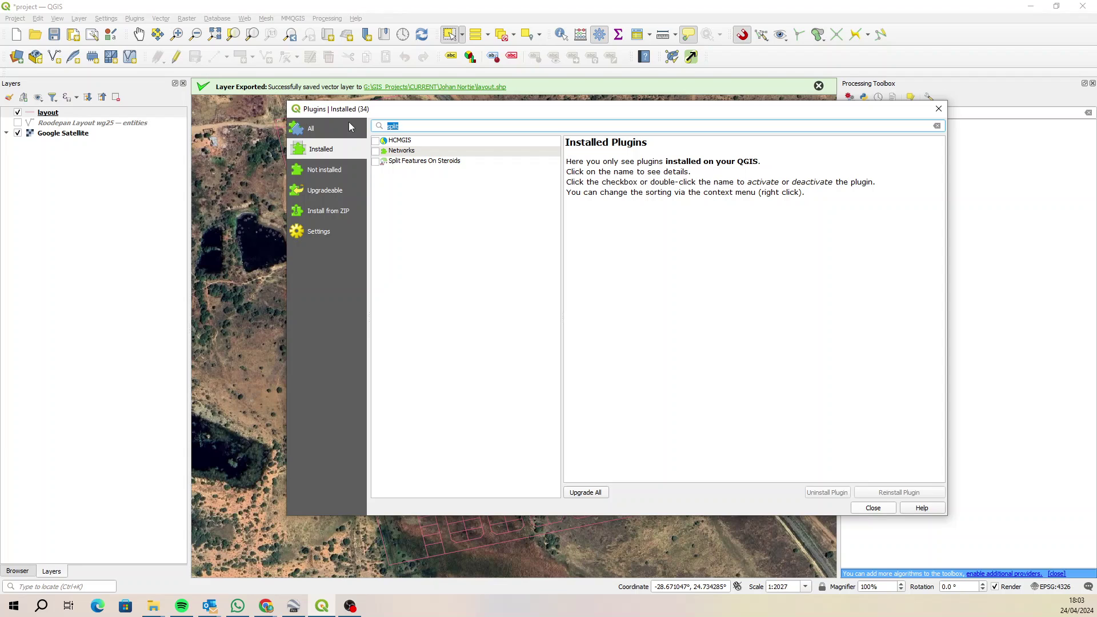
type("pro")
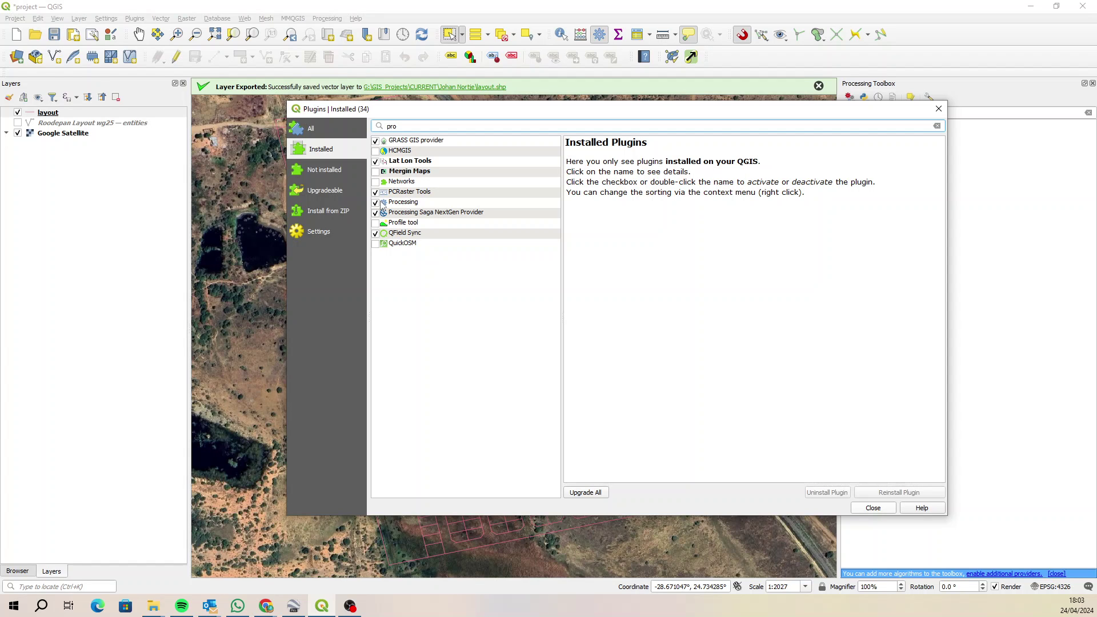
- Close the plugin manager and toggle the Processing Toolbox panel off and back on
left_click(873, 508)
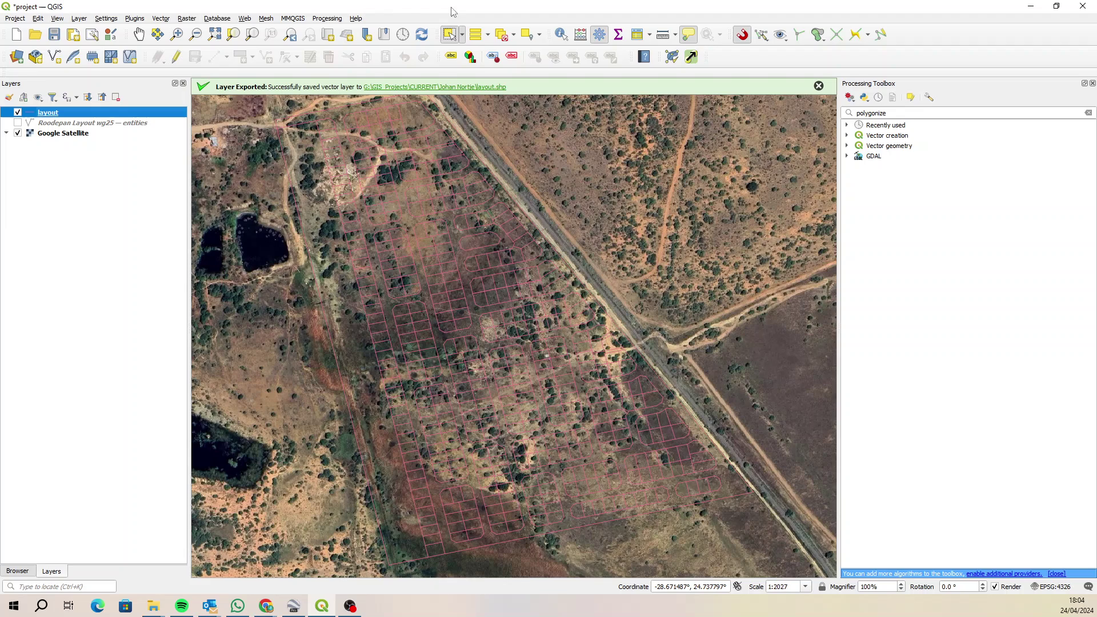
left_click(321, 19)
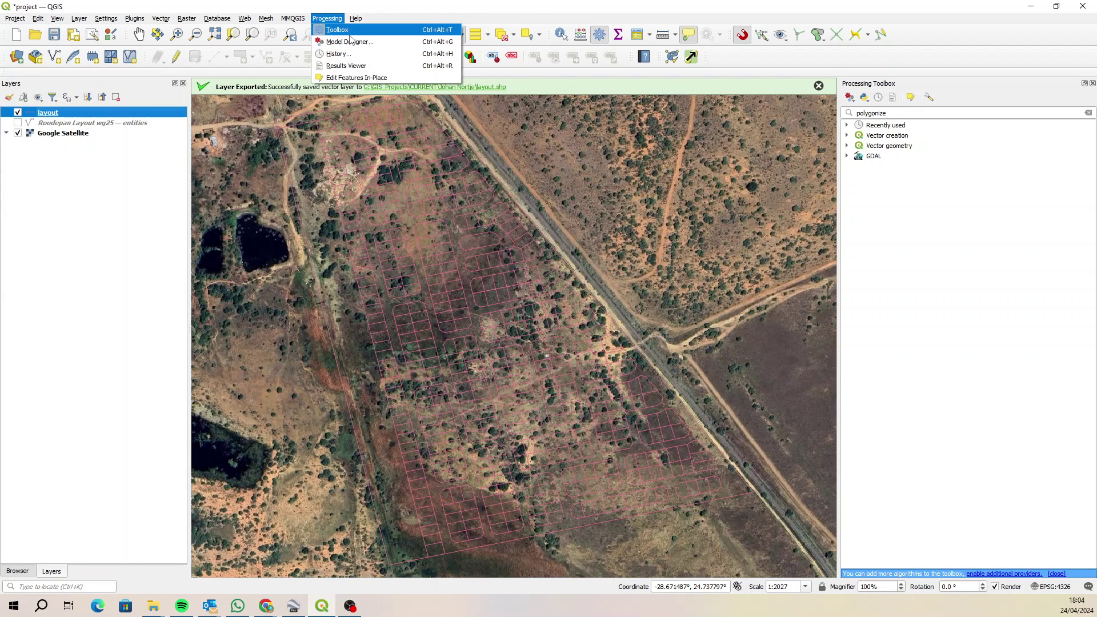
left_click(537, 19)
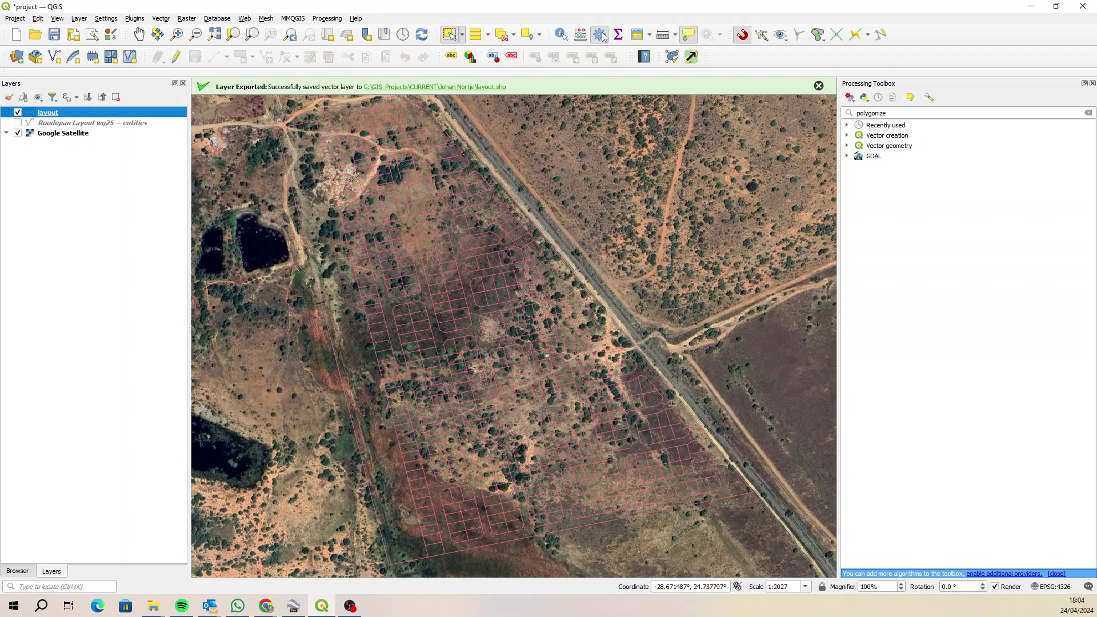
left_click(328, 18)
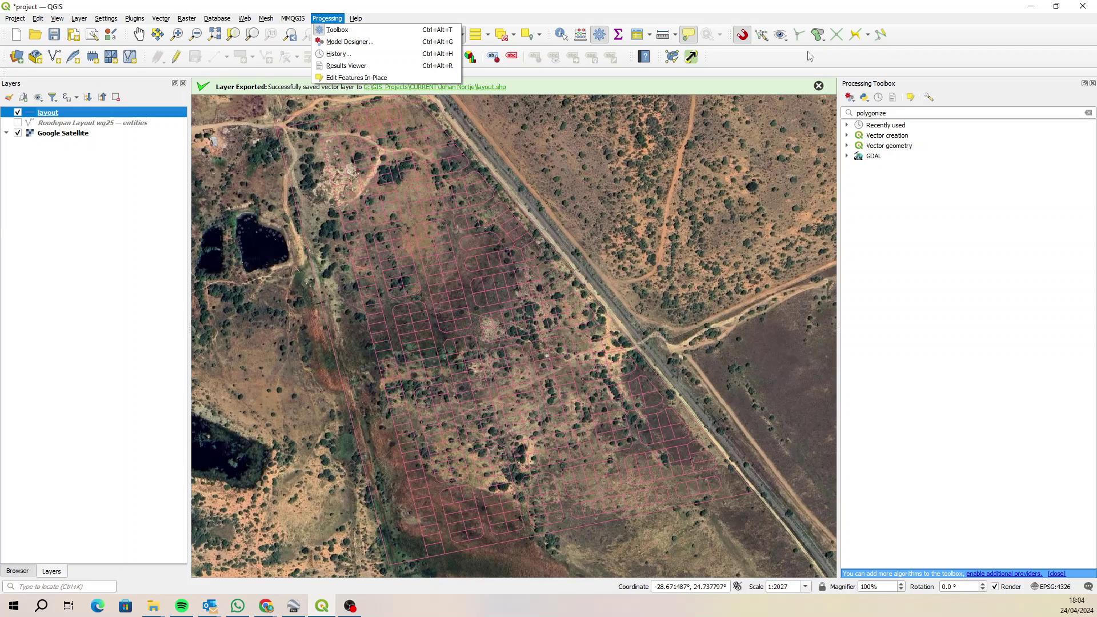
left_click(601, 36)
left_click(601, 36)
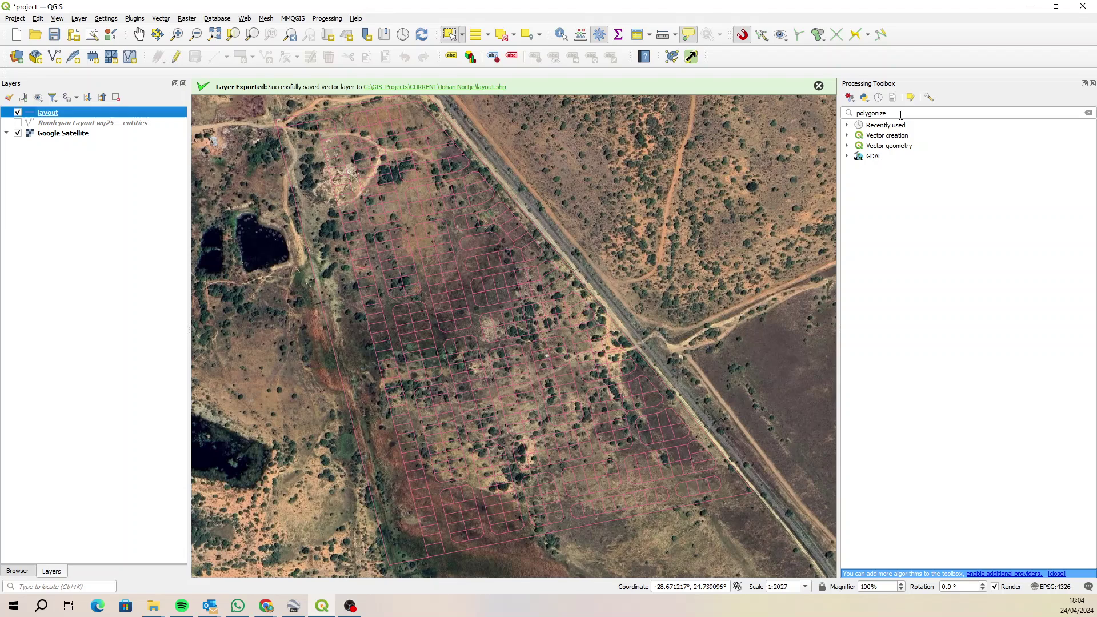
- Search the toolbox for 'polygoniz' and select the Vector geometry group
left_click(901, 115)
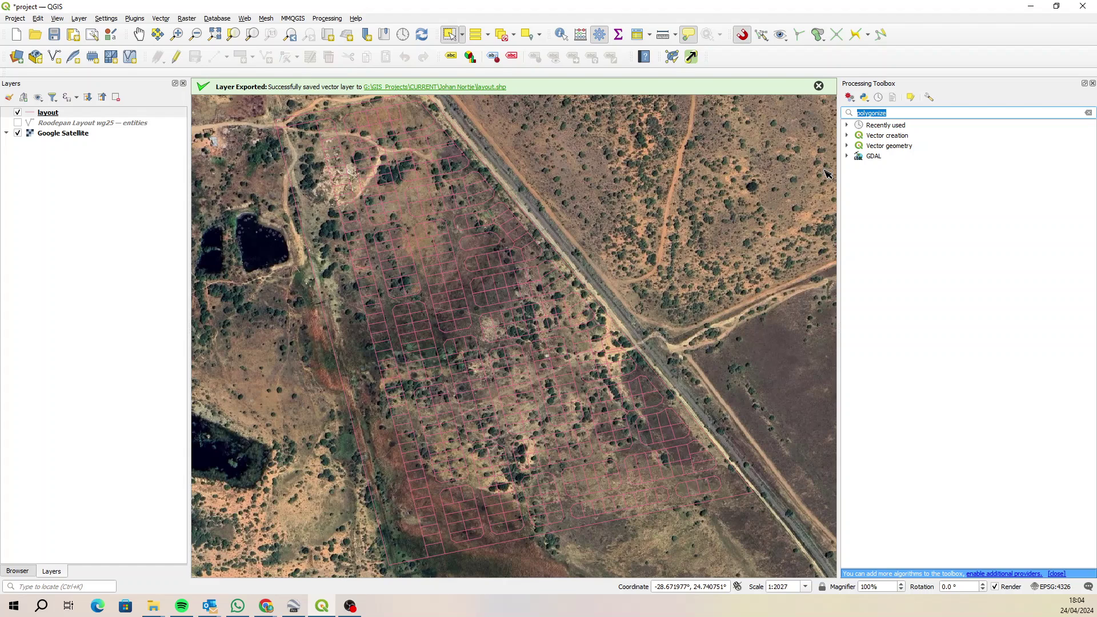
type("pol")
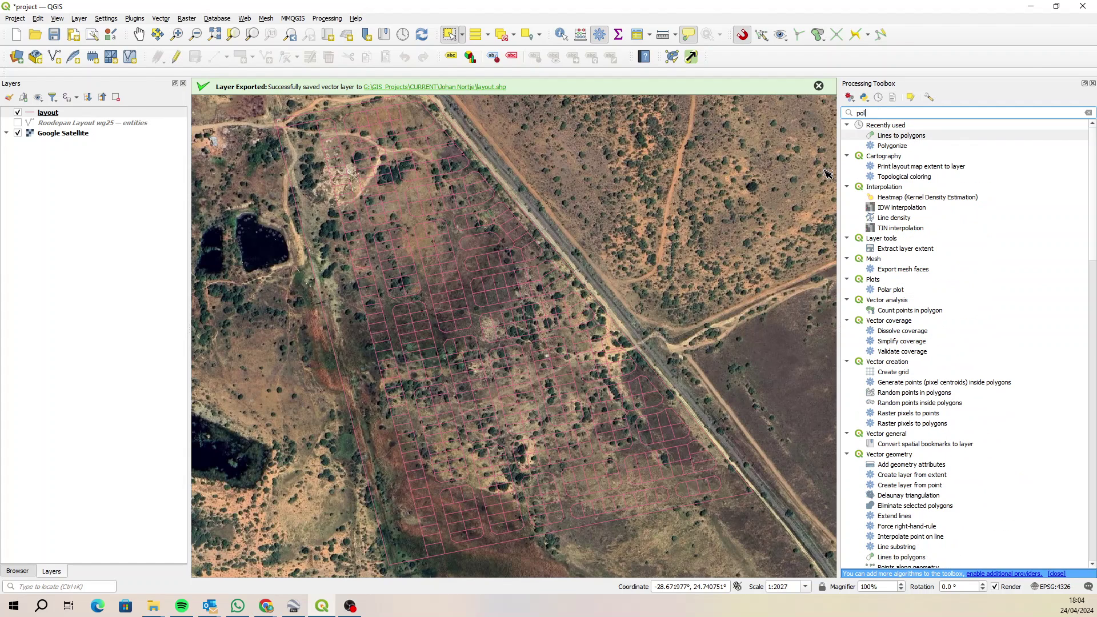
type("ygonize")
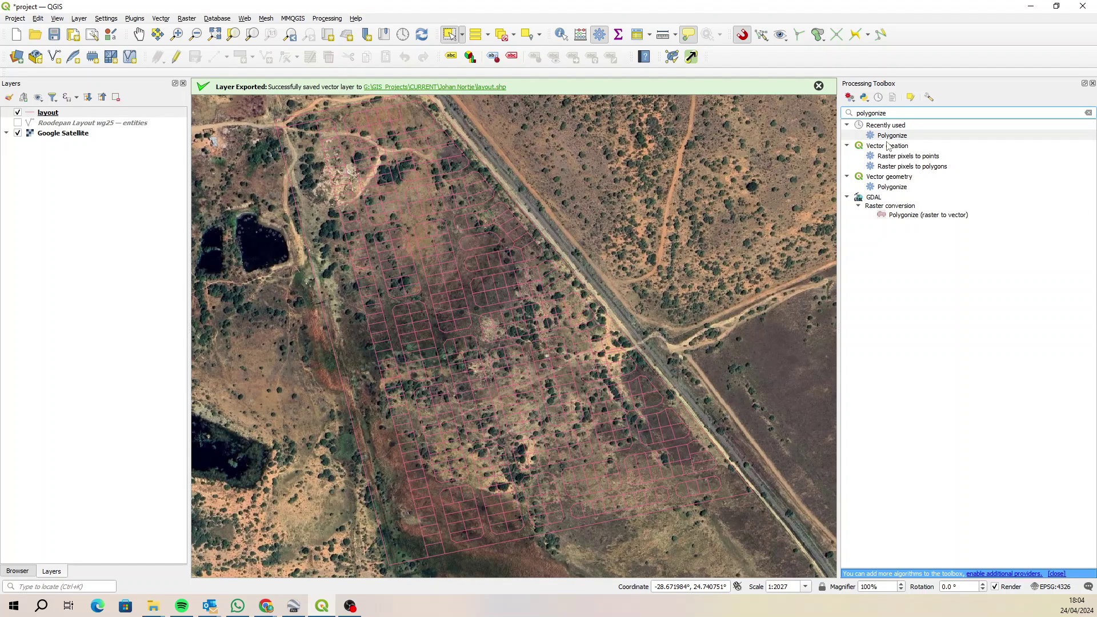
left_click(880, 180)
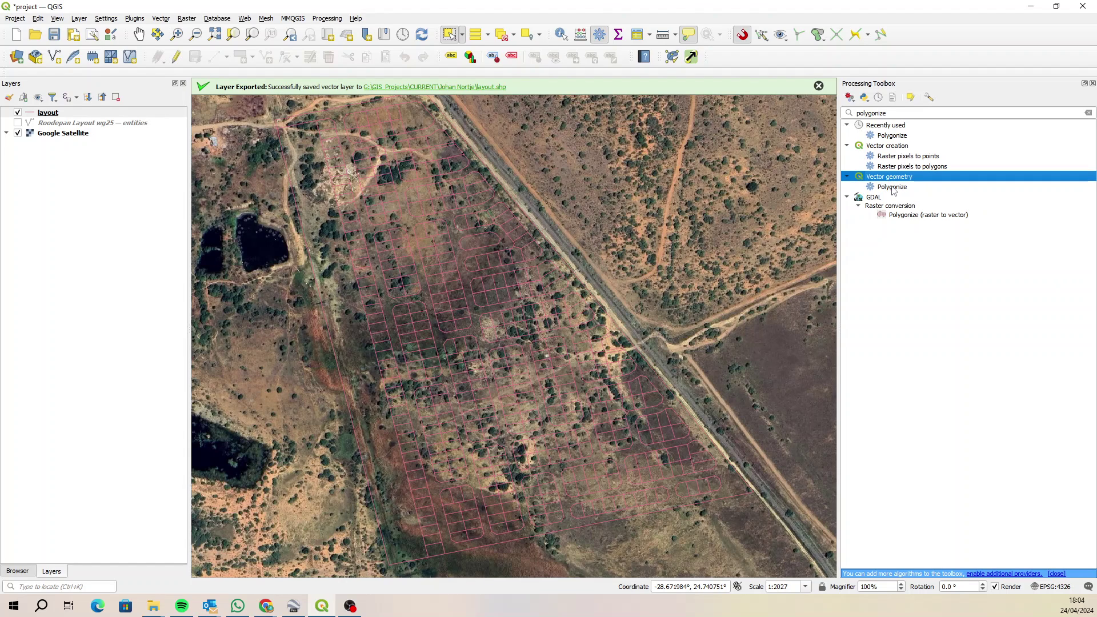
- Run Polygonize on the layout layer; it fails on feature 55's invalid geometry
double_click(893, 188)
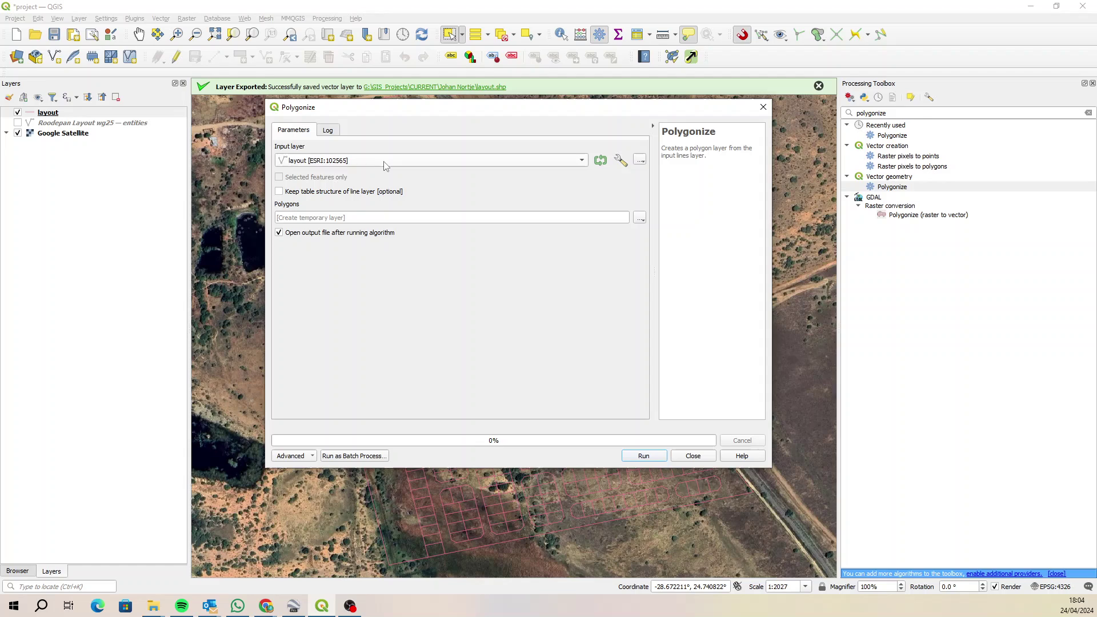
left_click(386, 163)
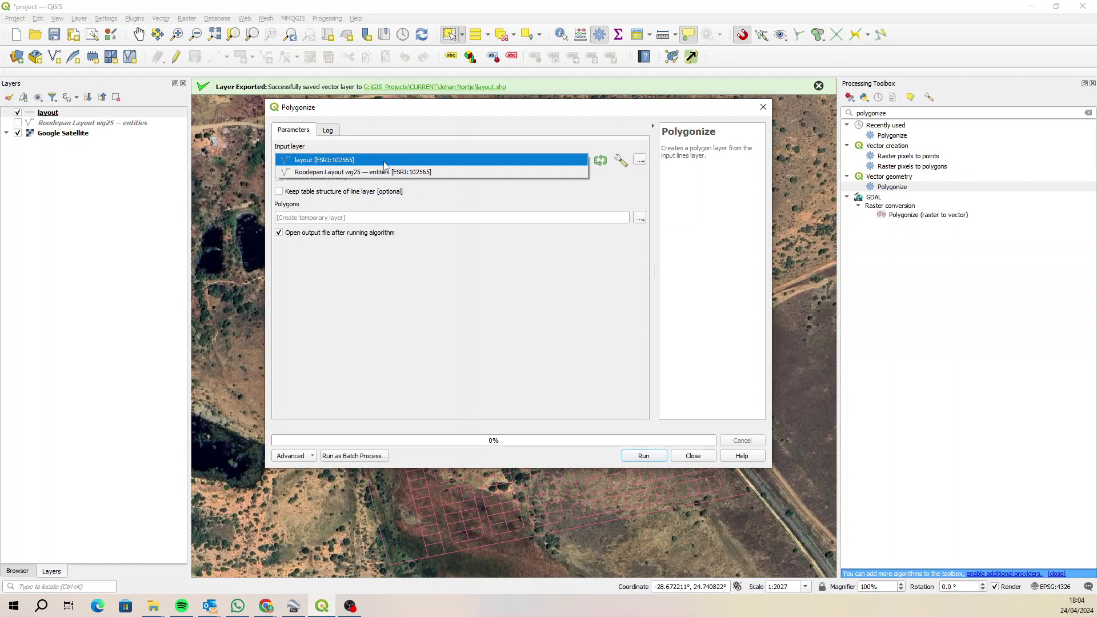
left_click(325, 162)
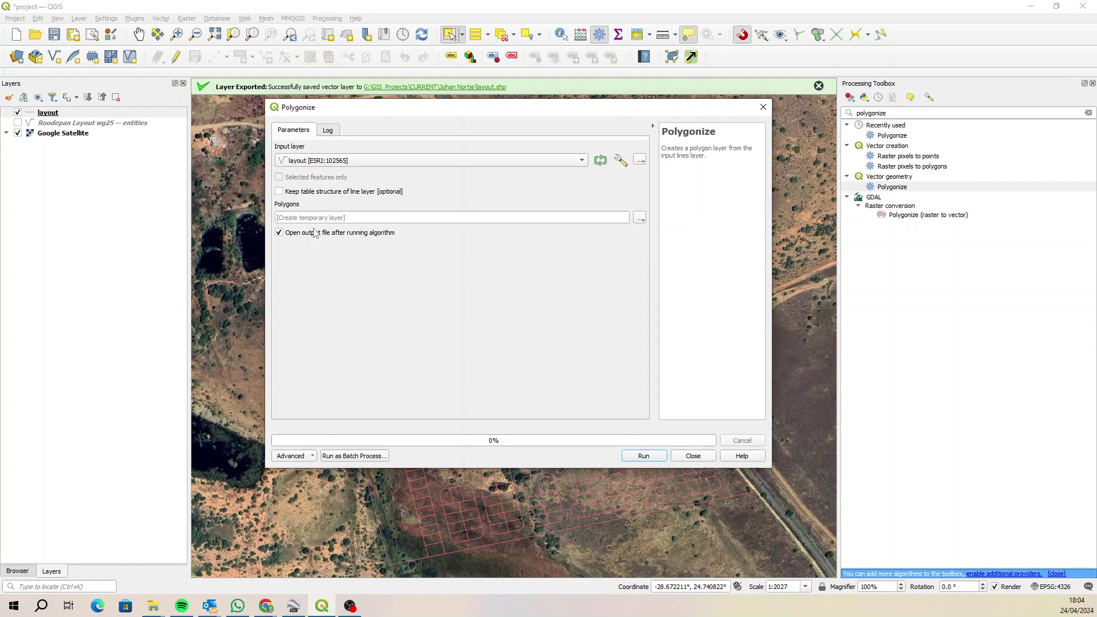
left_click(639, 461)
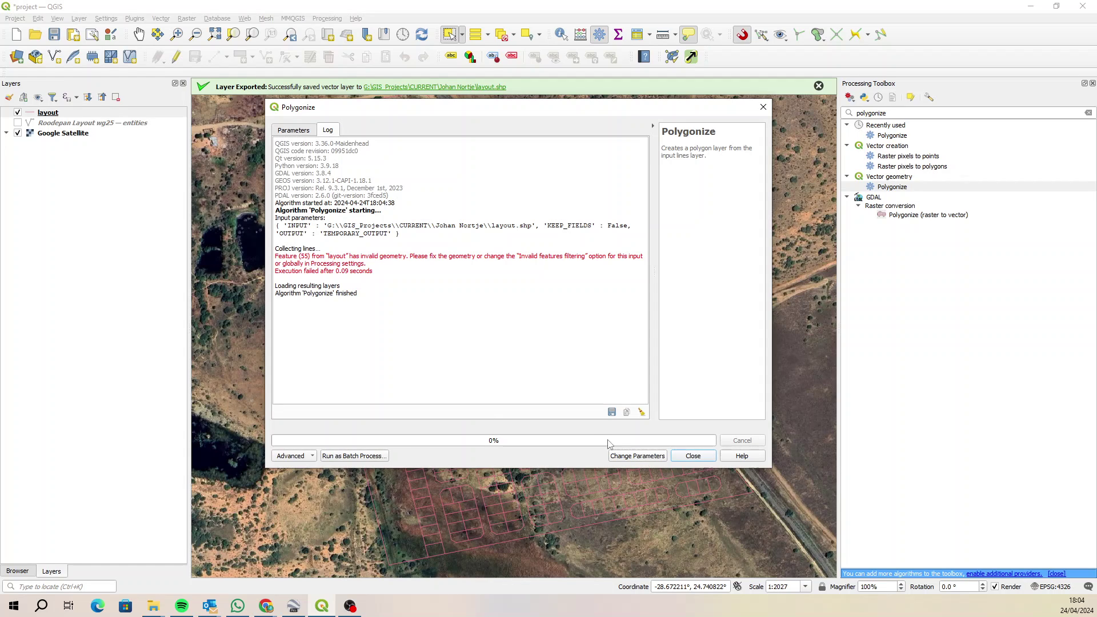
left_click(693, 456)
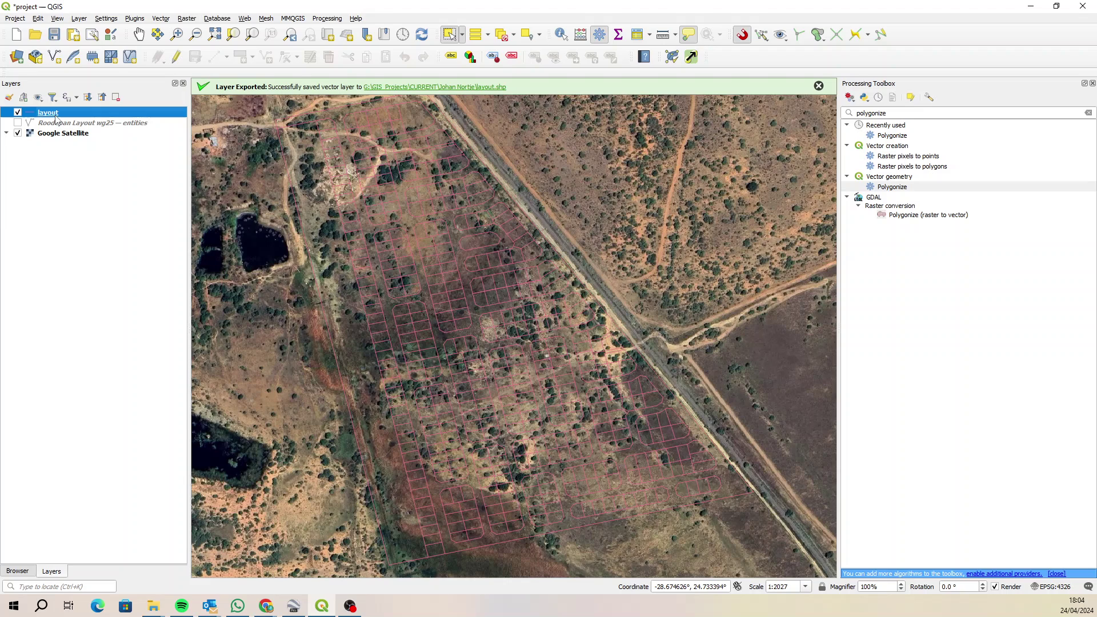
- Fix the layout layer's geometries in place, modifying all features
left_click(88, 586)
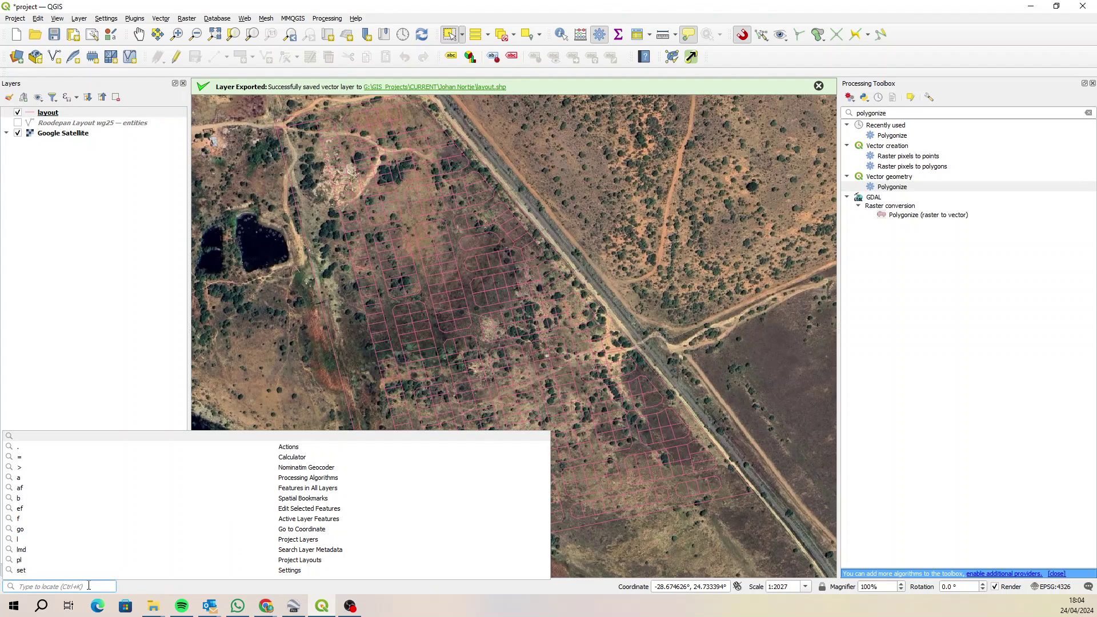
type("fix")
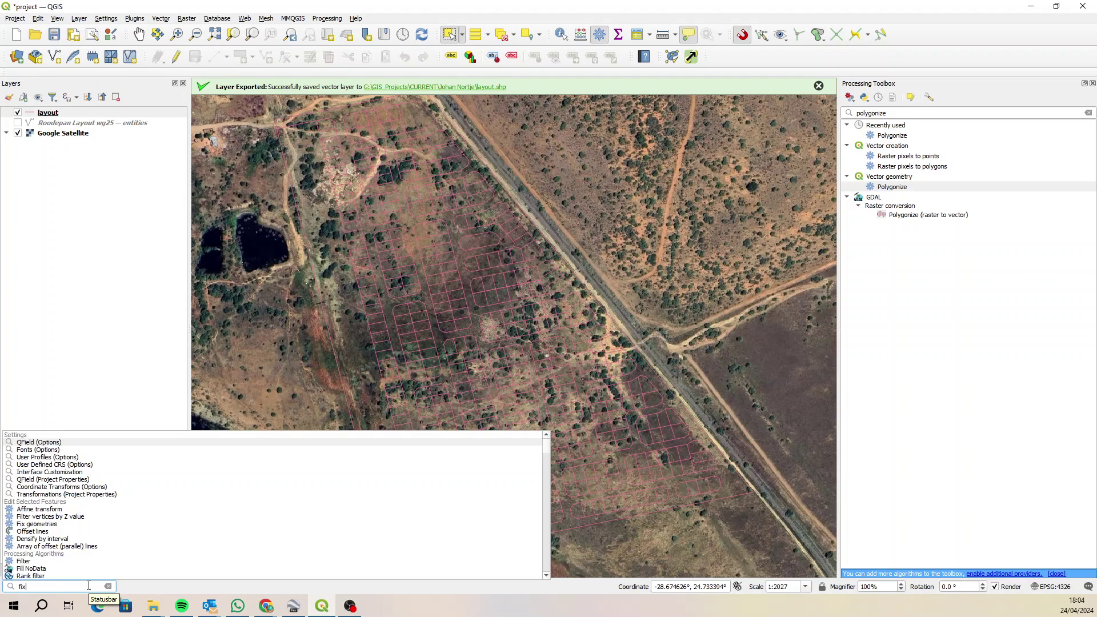
left_click(62, 443)
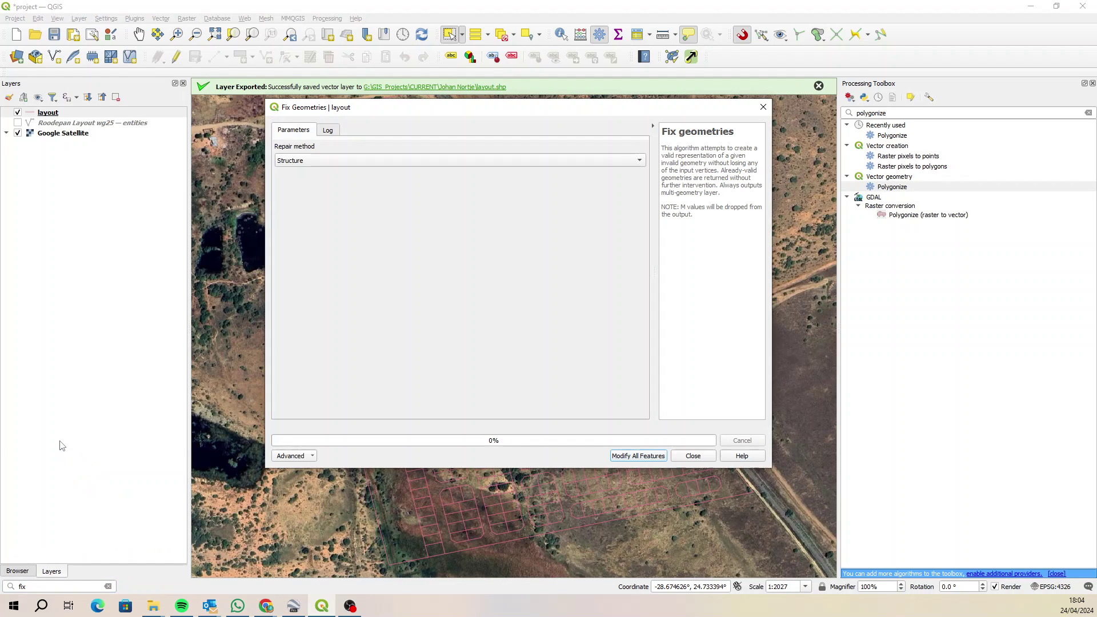
left_click(633, 458)
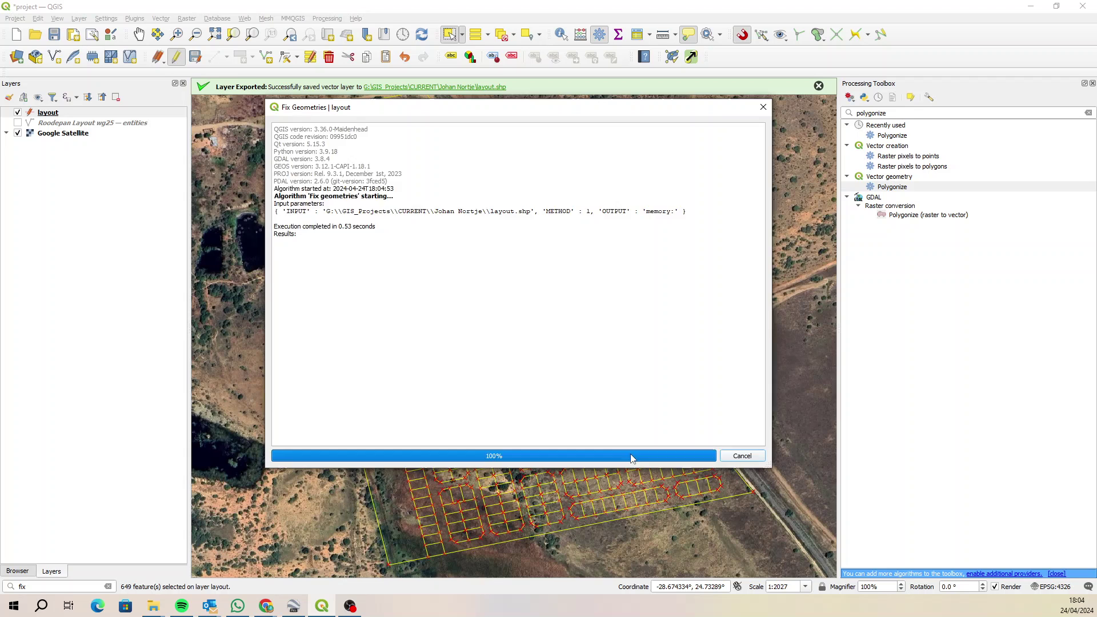
left_click(702, 460)
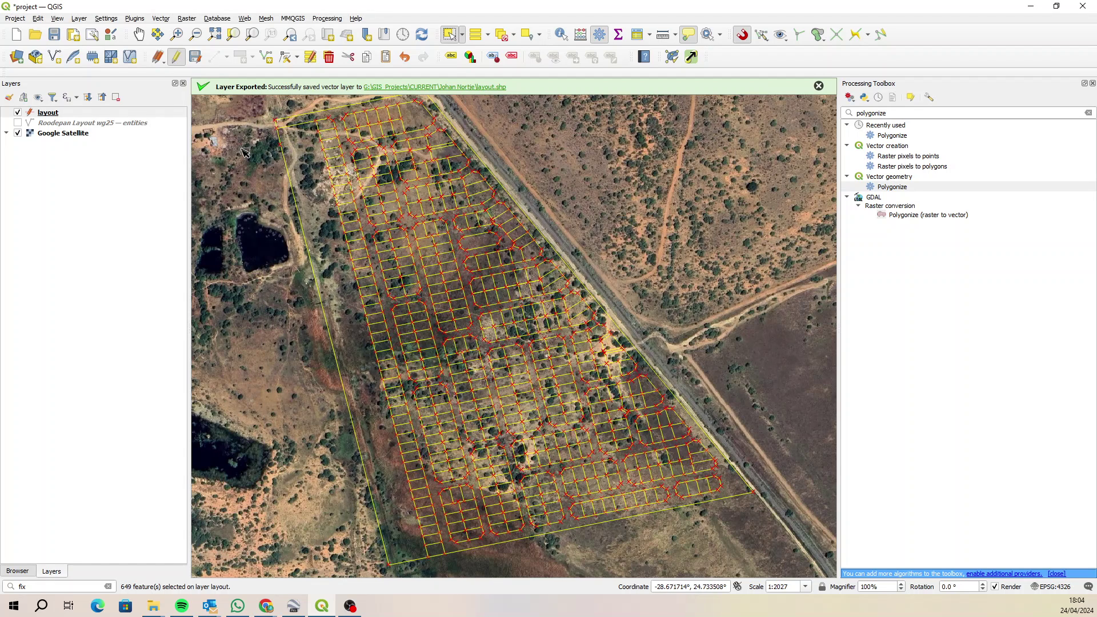
- Save the layout layer's edits, stop editing, and reopen Polygonize with layout as input
left_click(195, 56)
left_click(176, 57)
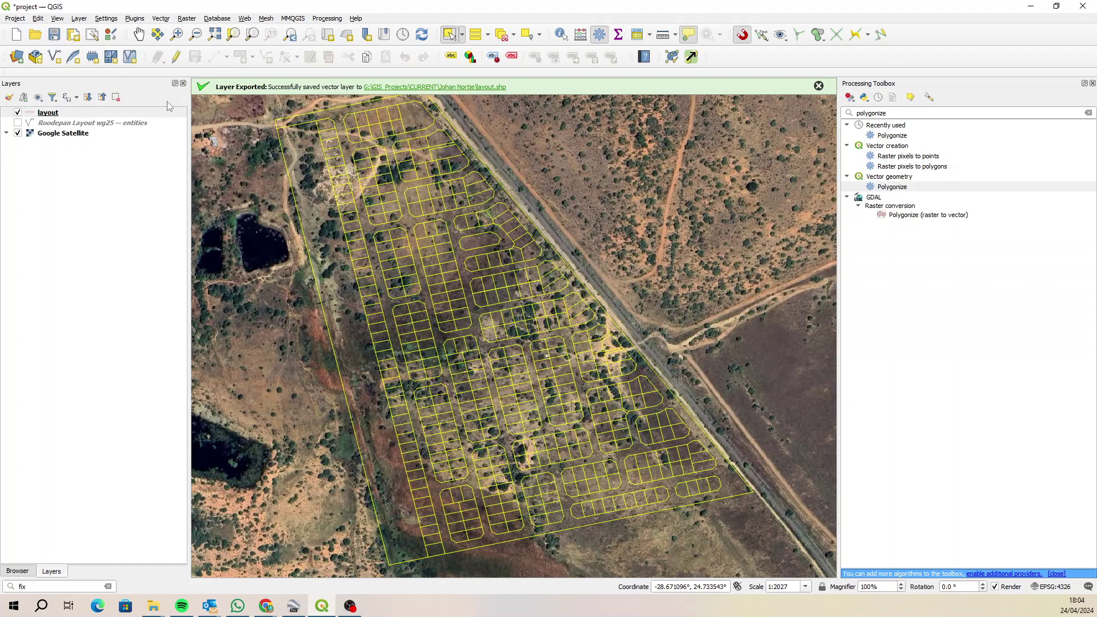
double_click(893, 188)
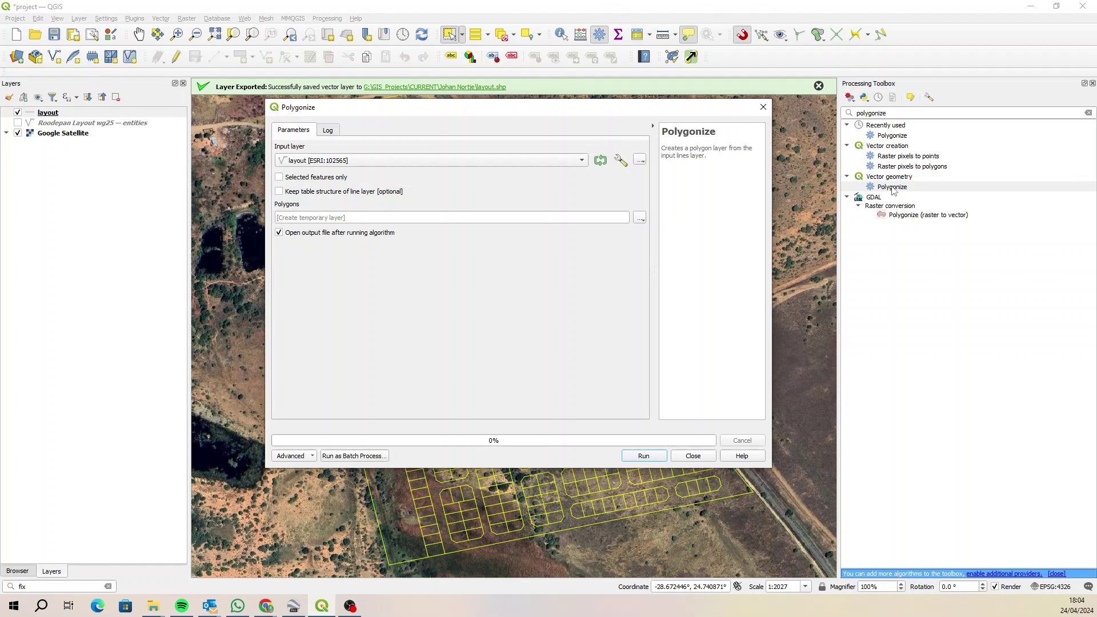
- Run Polygonize to create a 411-parcel Polygons layer, then select the layout layer and search 'fix'
left_click(643, 455)
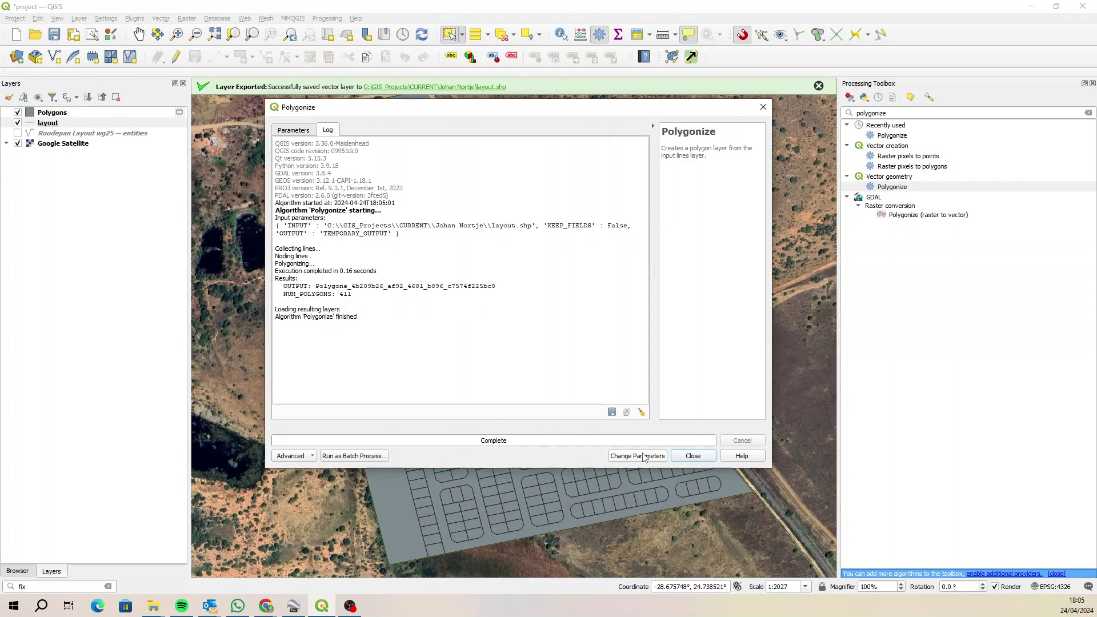
left_click(693, 456)
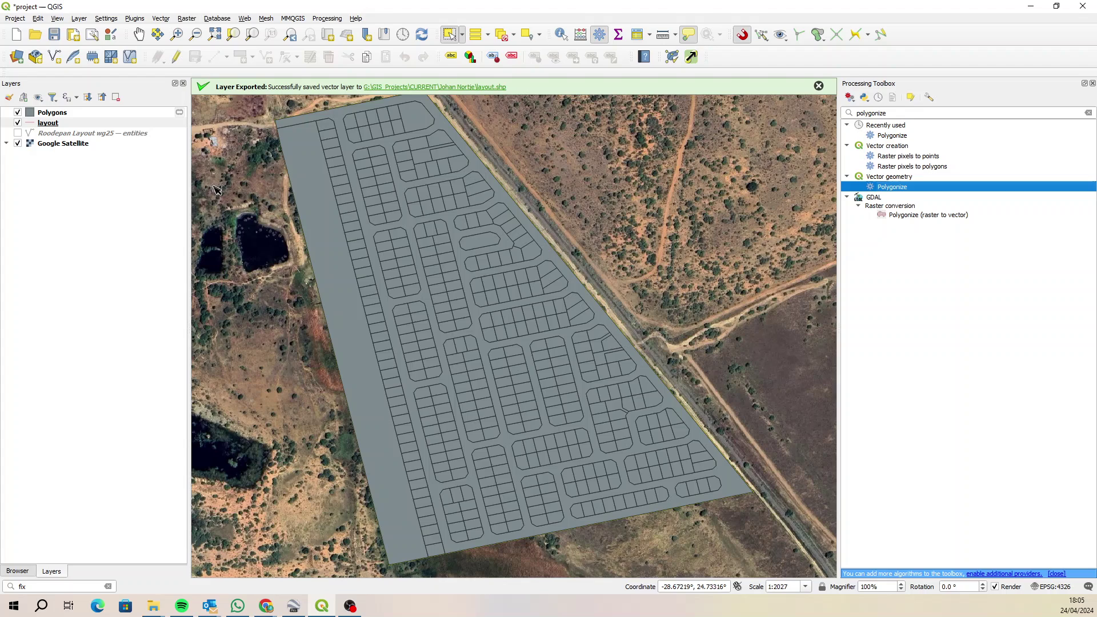
left_click(62, 126)
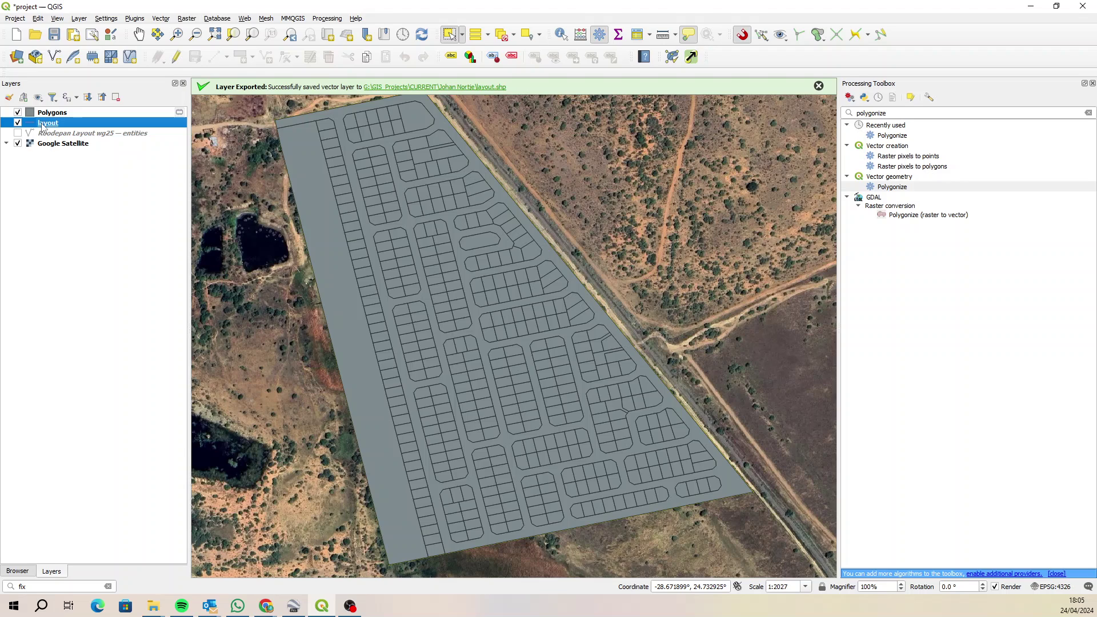
left_click(42, 586)
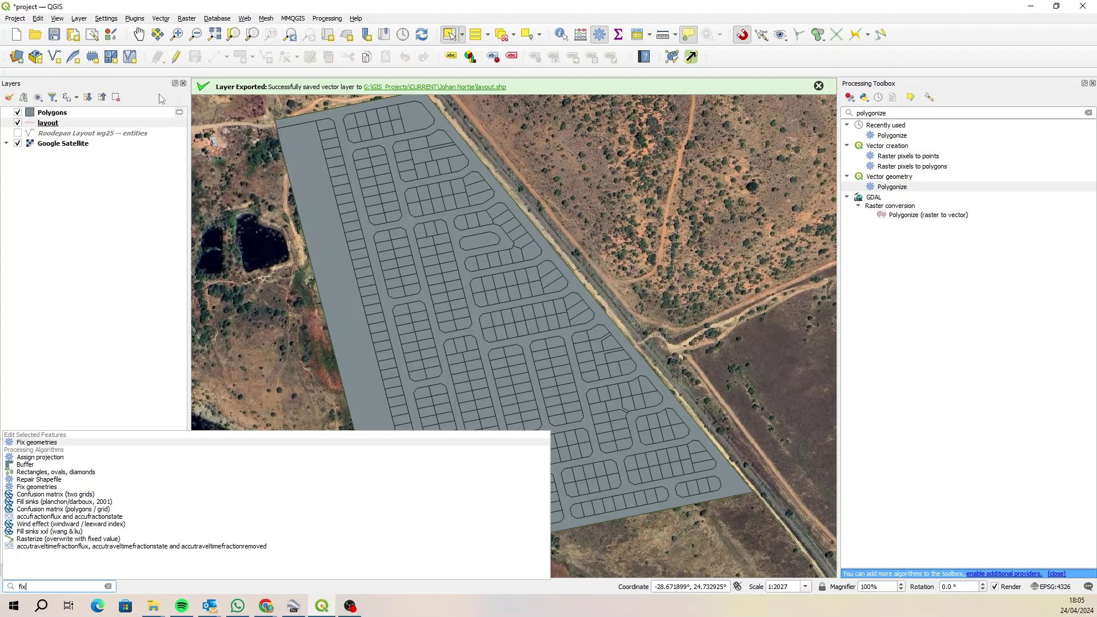
- Fix the geometries of the selected layout features in place with Modify Selected Features
left_click(62, 444)
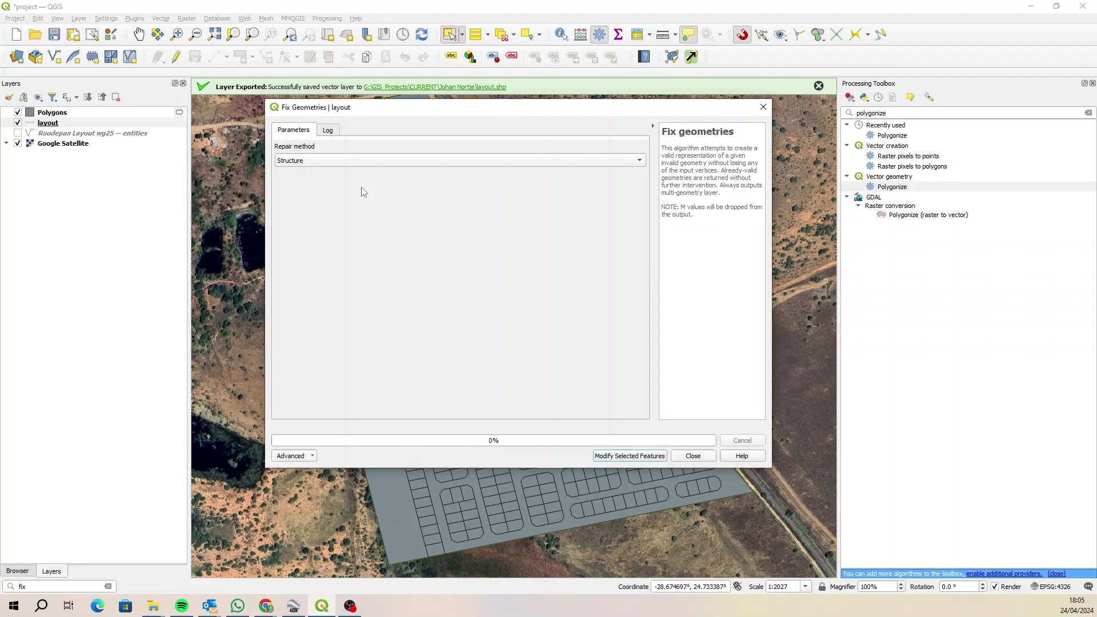
left_click(623, 456)
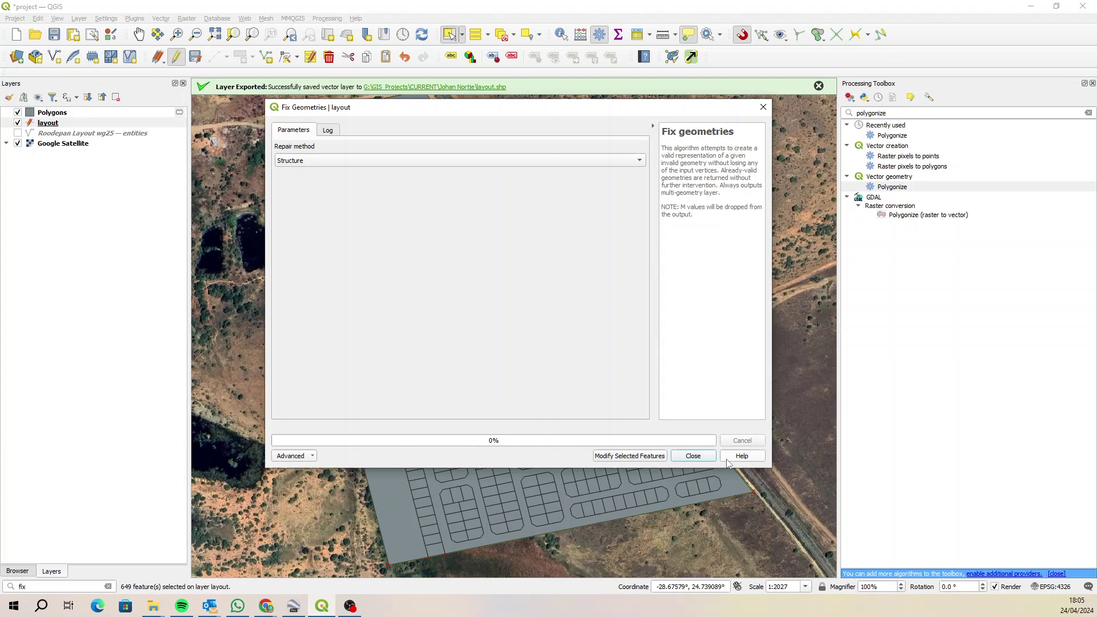
left_click(694, 456)
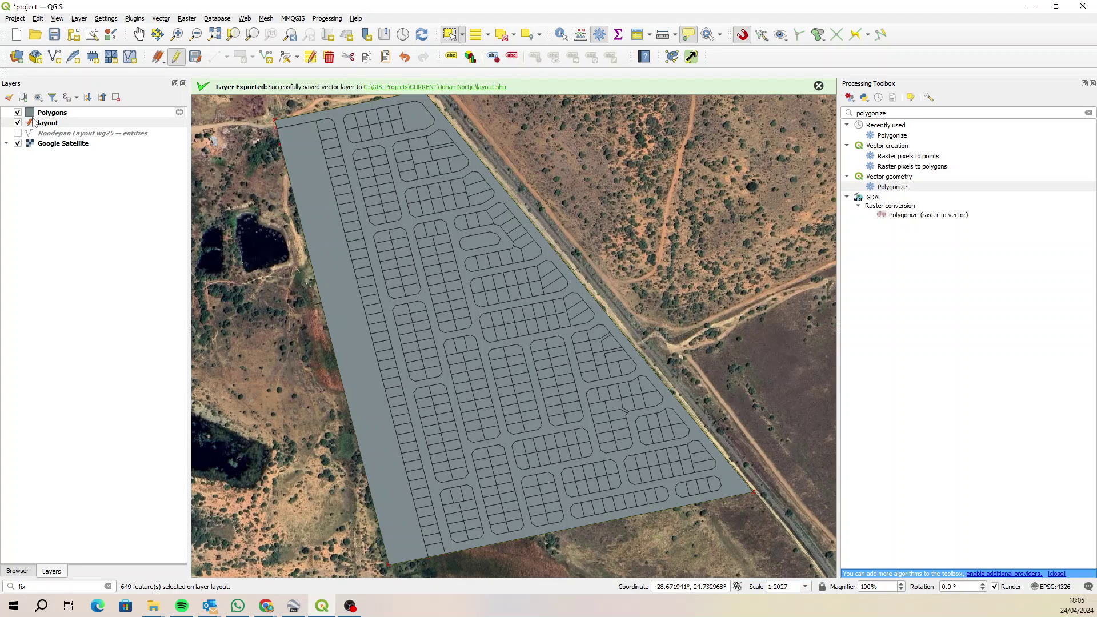
- Hide Polygons, then save the layout layer edits and stop editing it
left_click(18, 112)
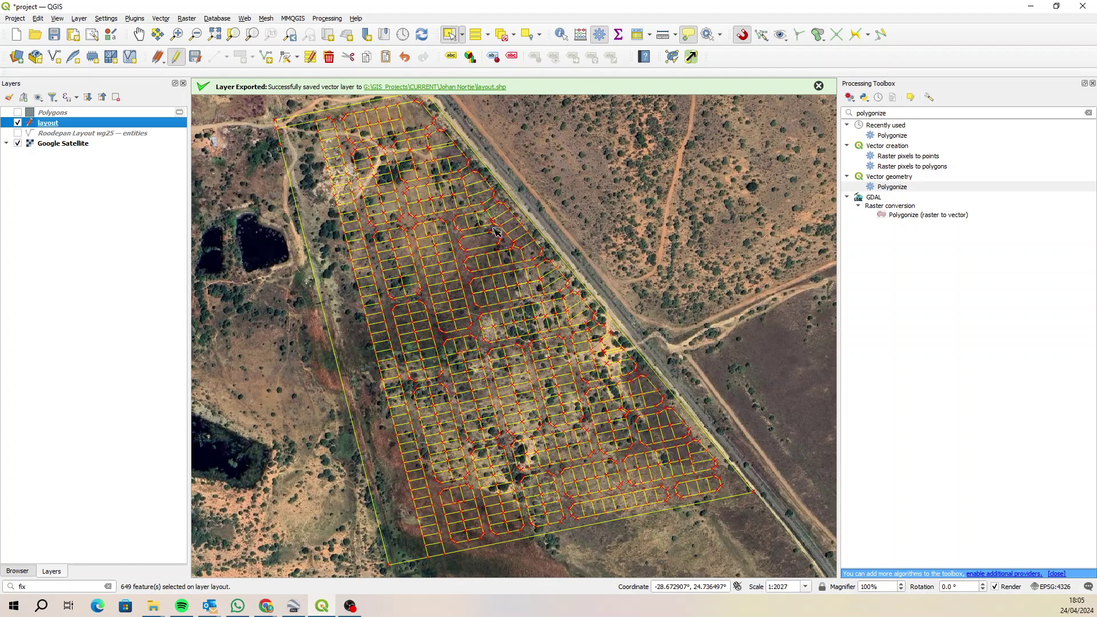
left_click(195, 56)
left_click(176, 56)
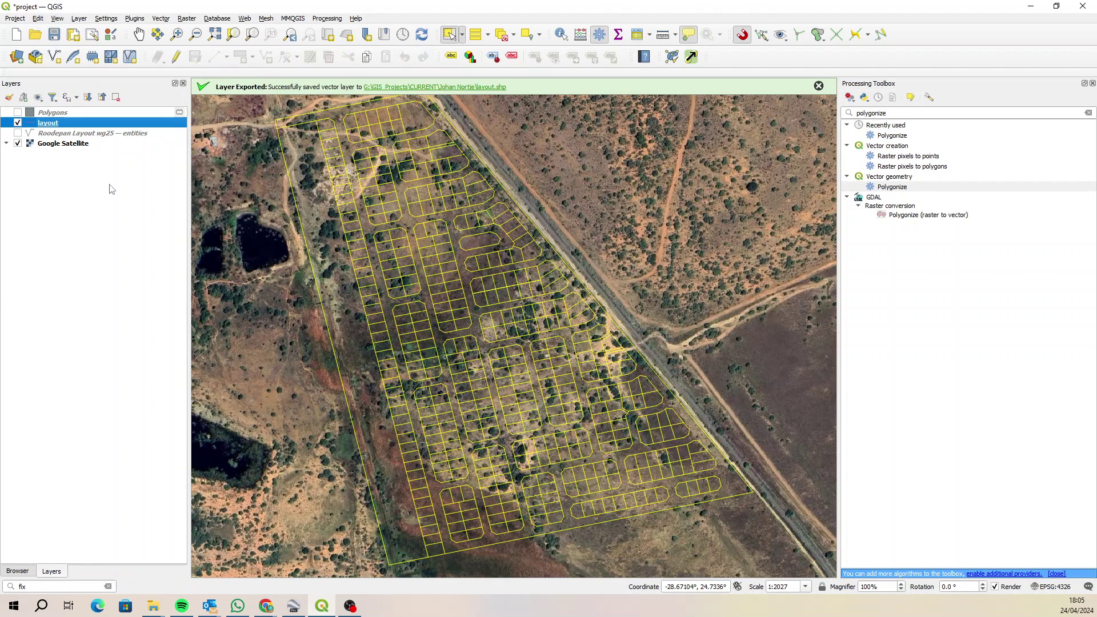
- Show the Polygons layer, hide the layout layer, and select Polygons
left_click(86, 115)
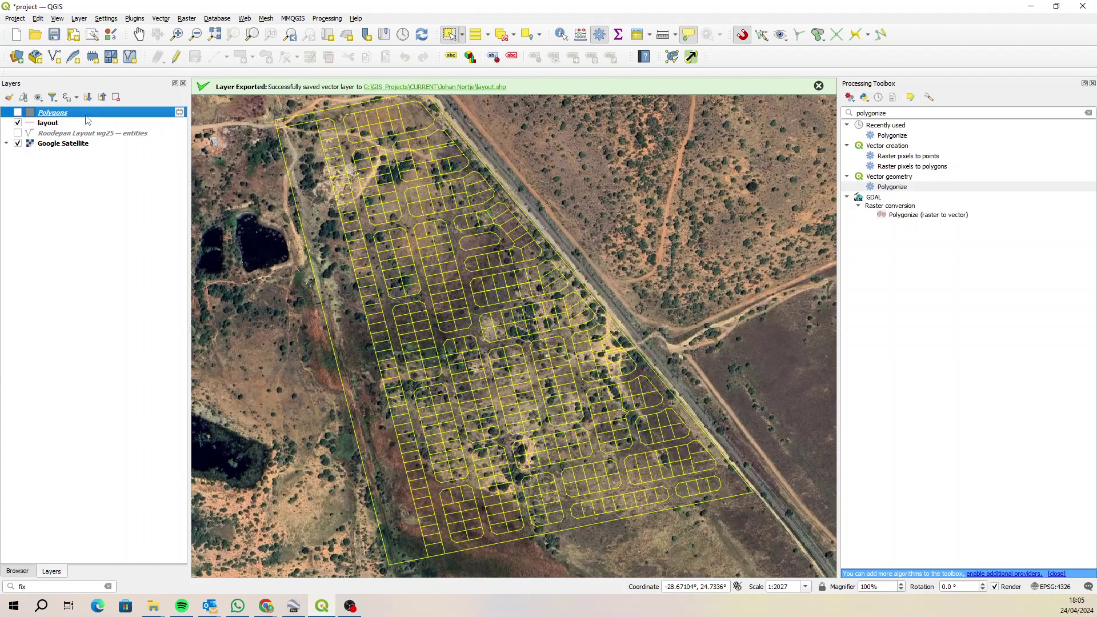
left_click(76, 124)
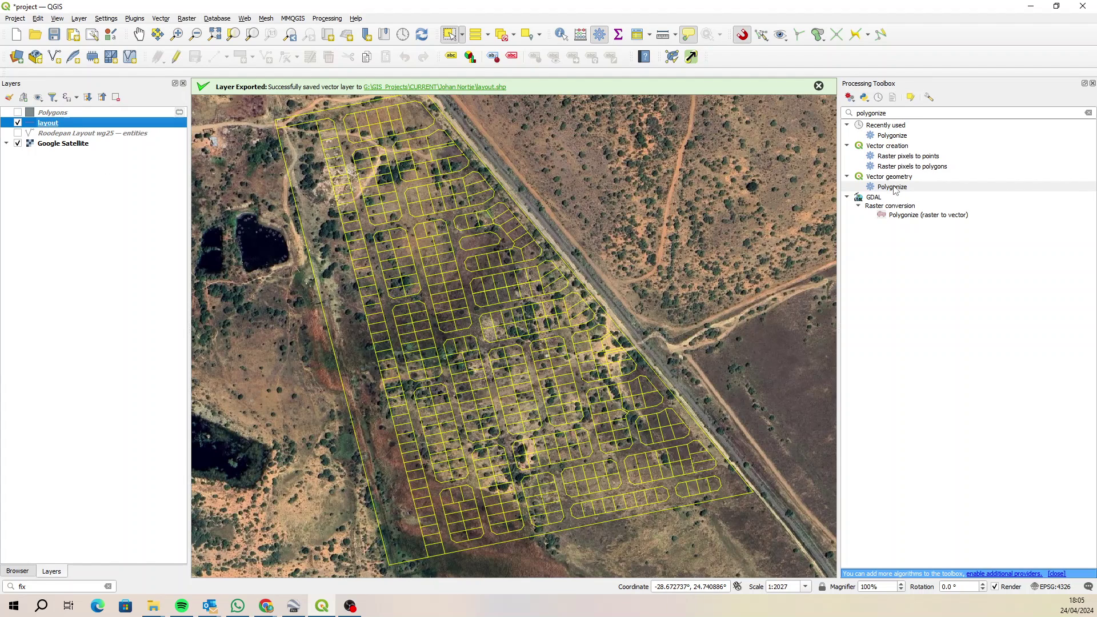
left_click(17, 112)
left_click(18, 123)
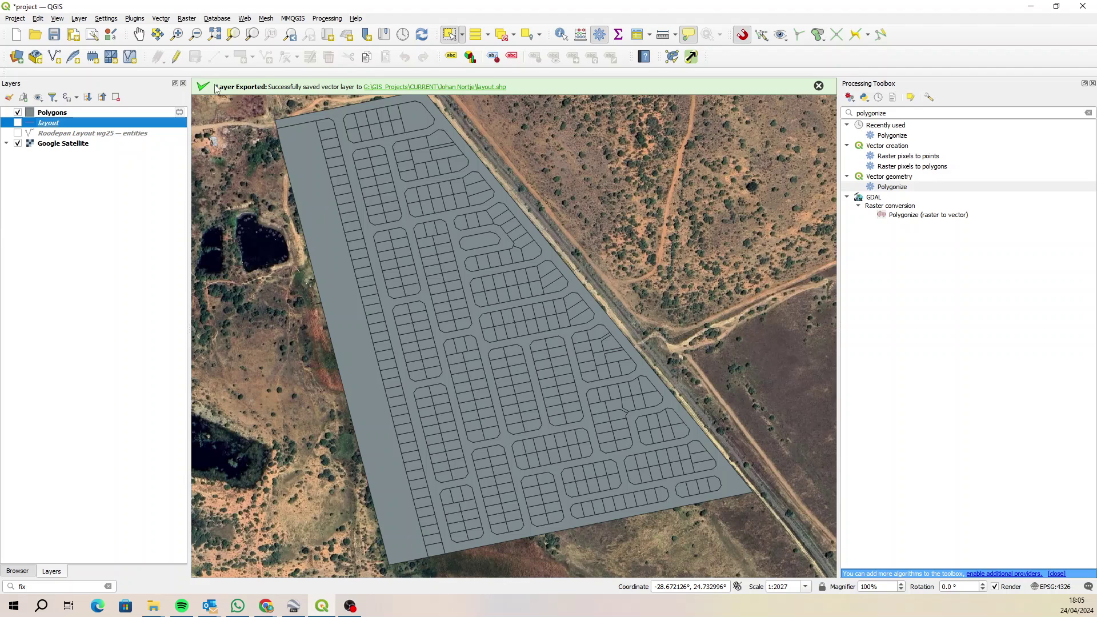
left_click(81, 114)
right_click(83, 116)
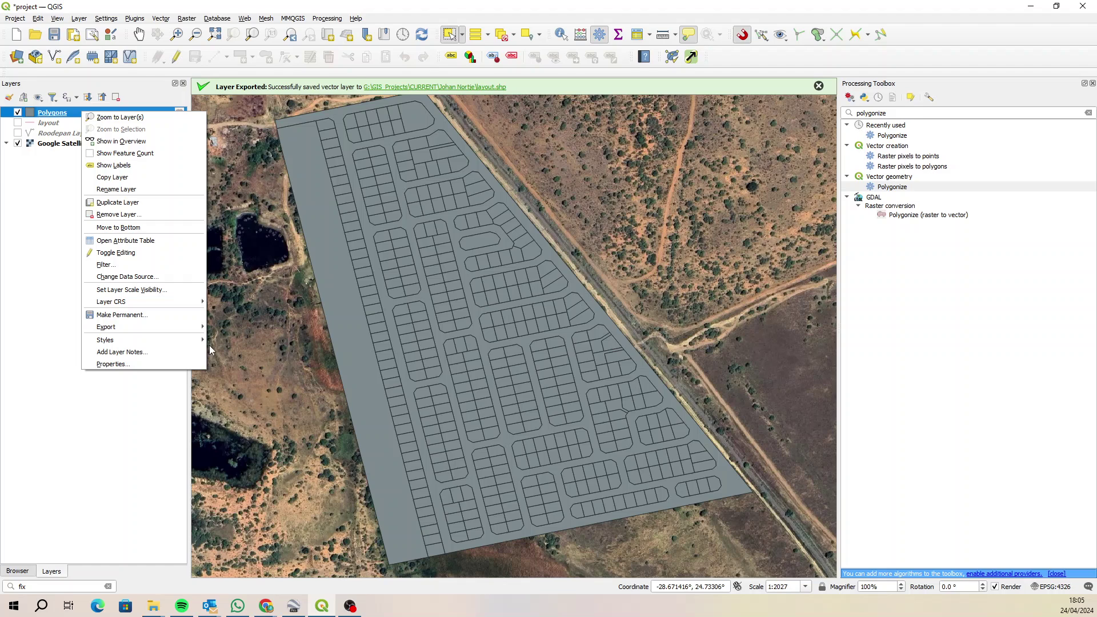
left_click(182, 367)
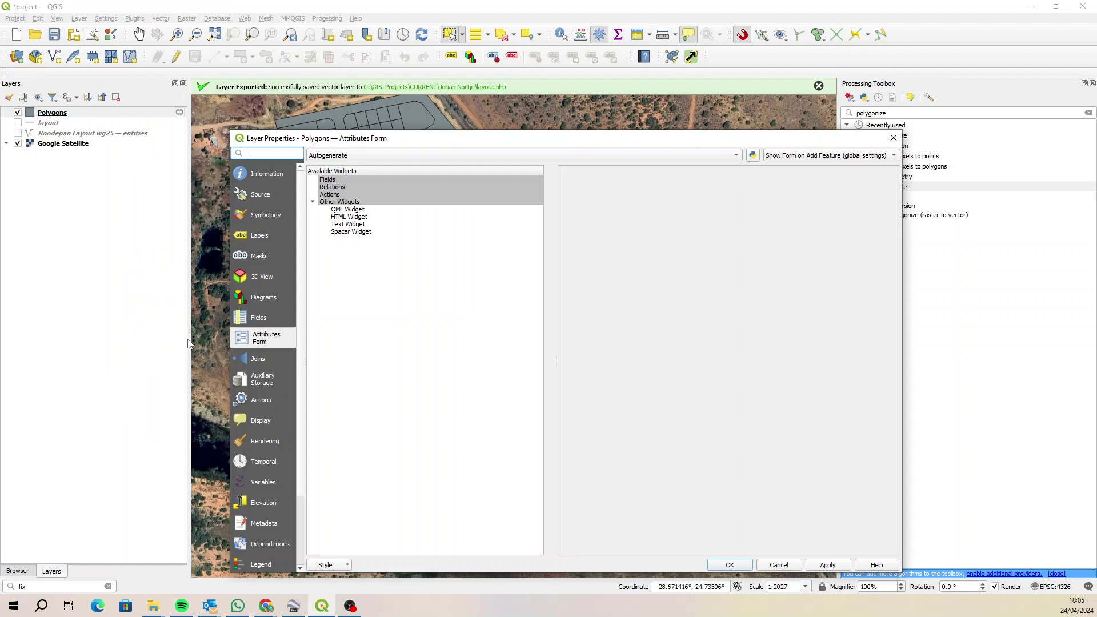
left_click(268, 174)
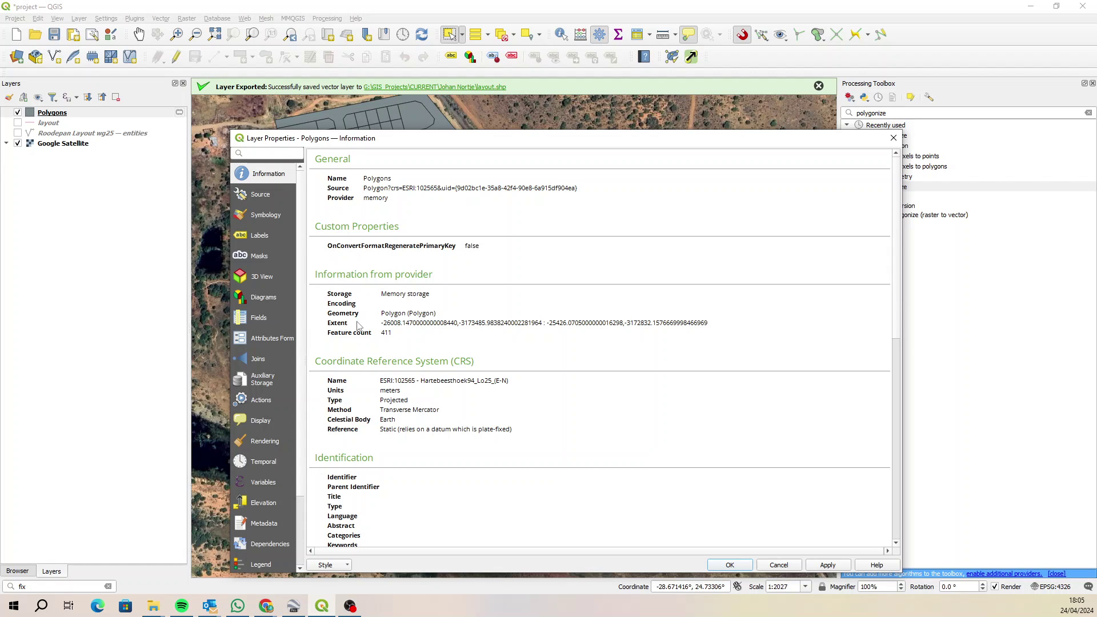
left_click(256, 197)
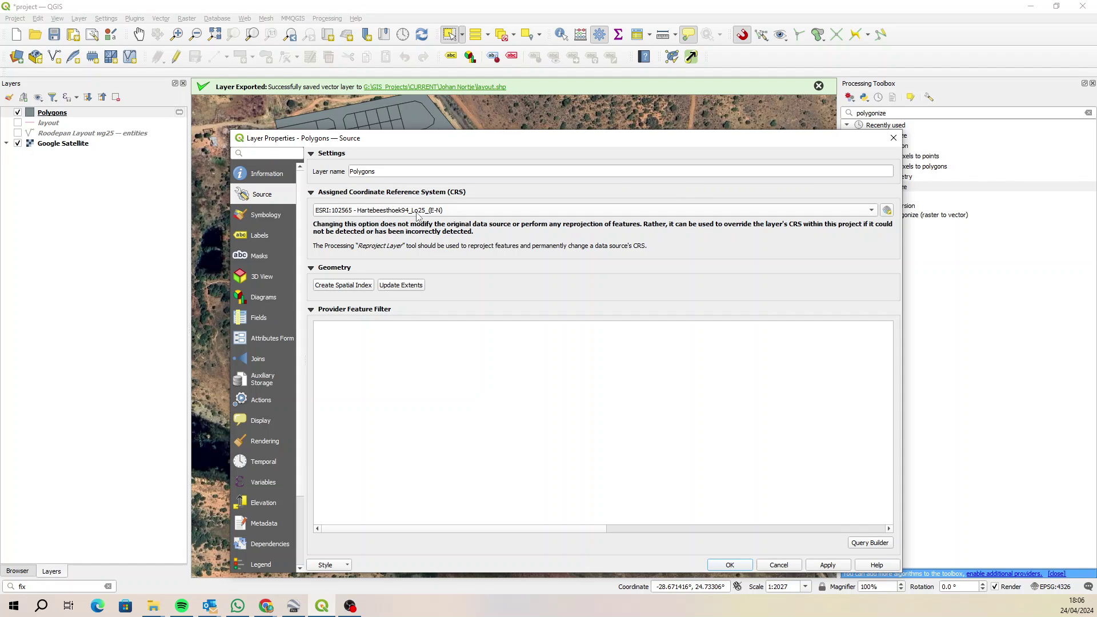
left_click(892, 140)
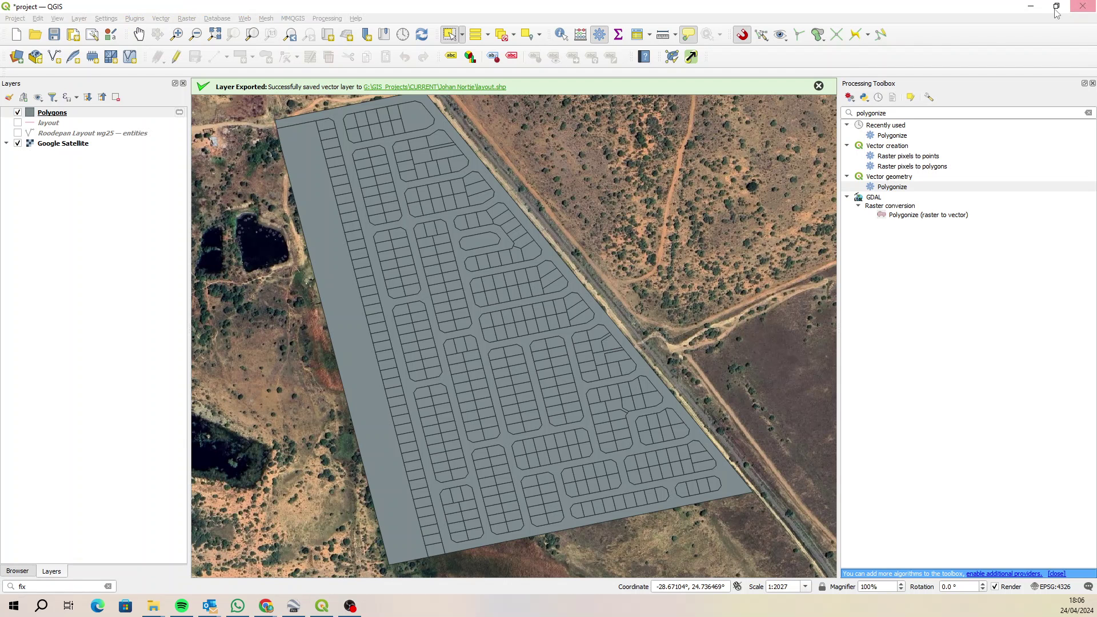
- Open the Polygons attribute table and start editing it
left_click(649, 36)
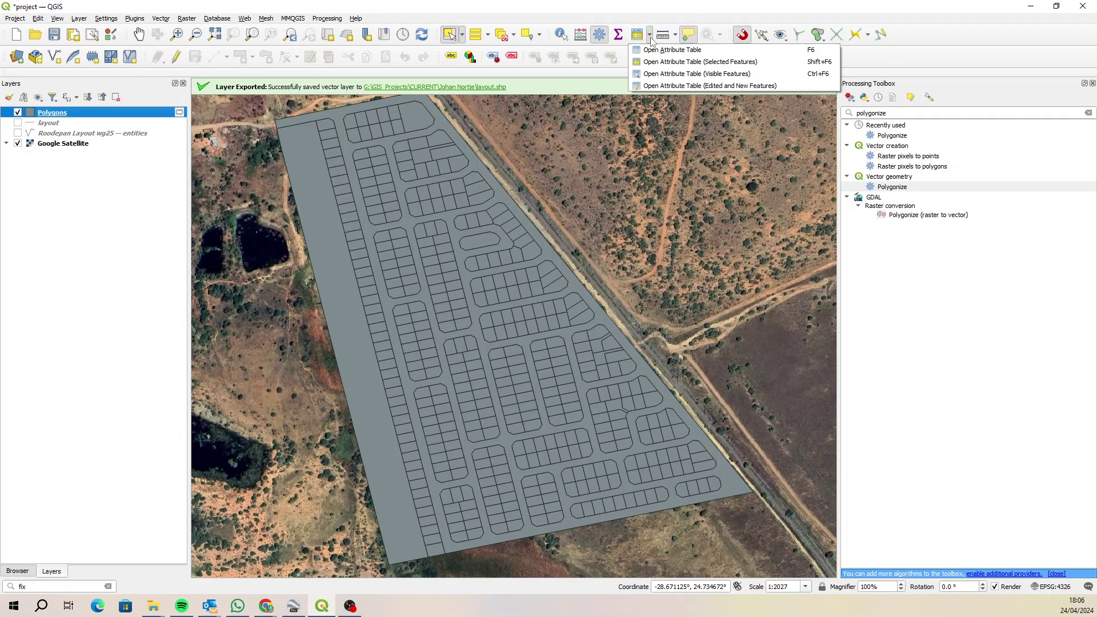
left_click(674, 46)
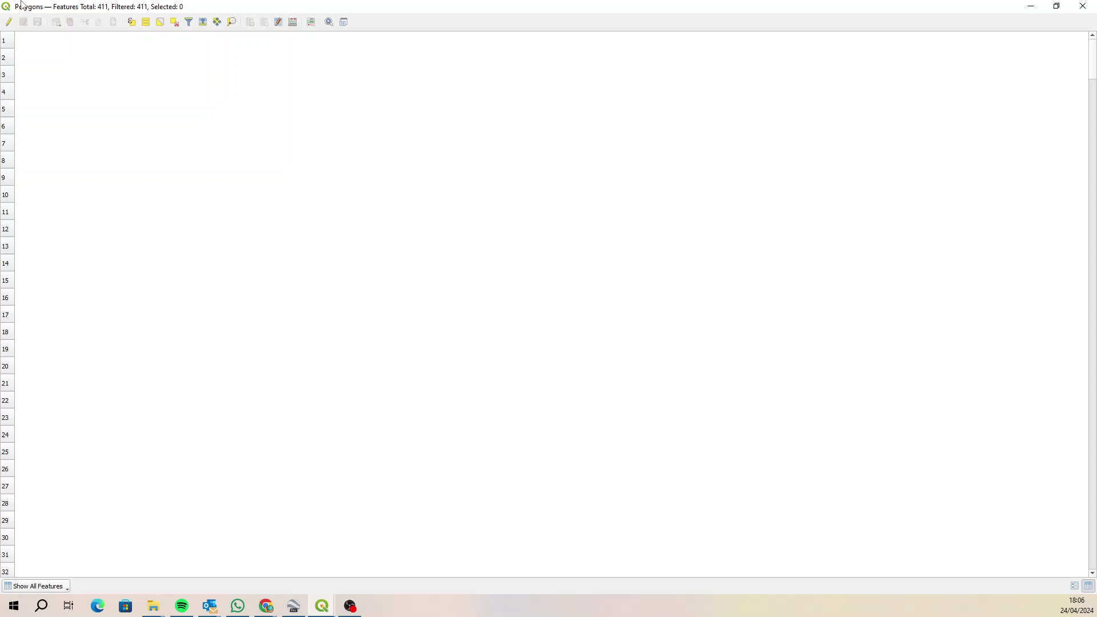
left_click(9, 22)
- Add a field named 'id' of type Whole Number (integer)
left_click(264, 22)
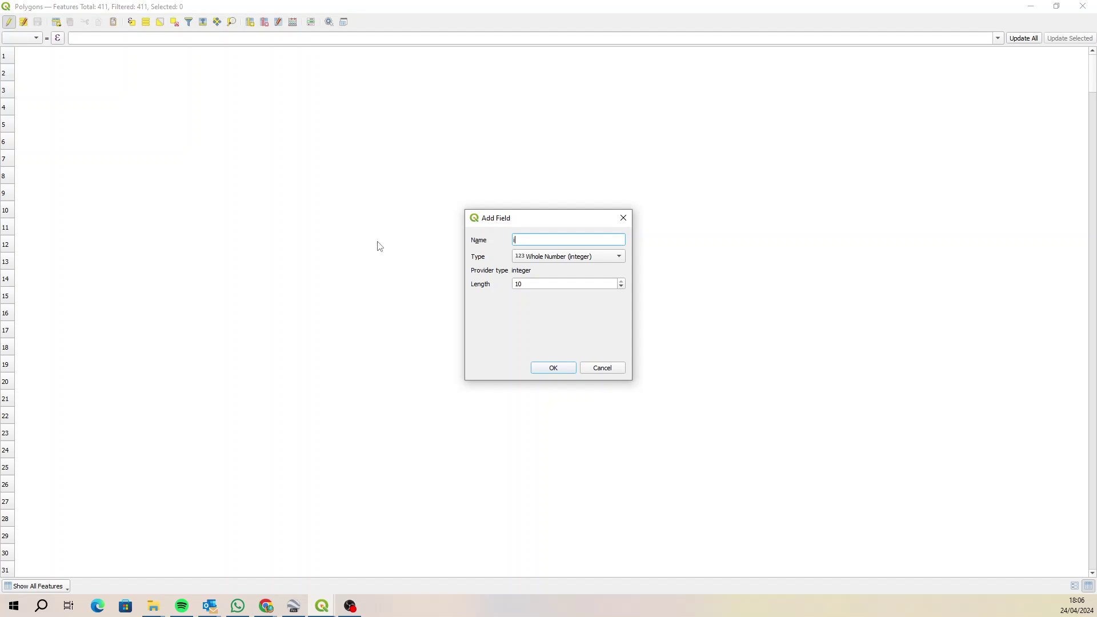
type("id")
left_click(539, 257)
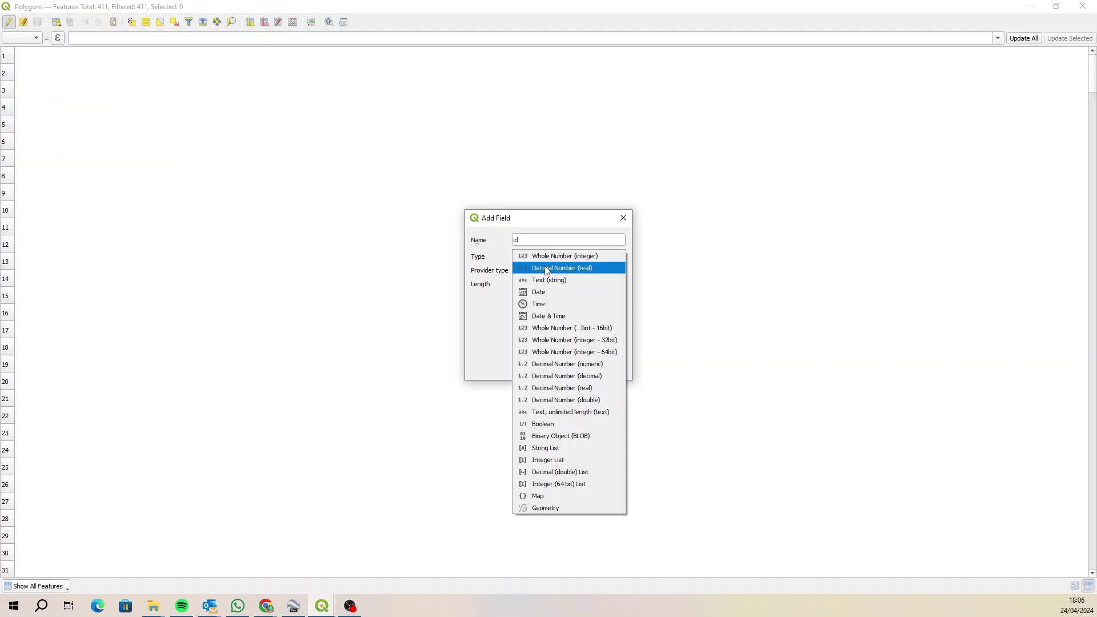
left_click(538, 258)
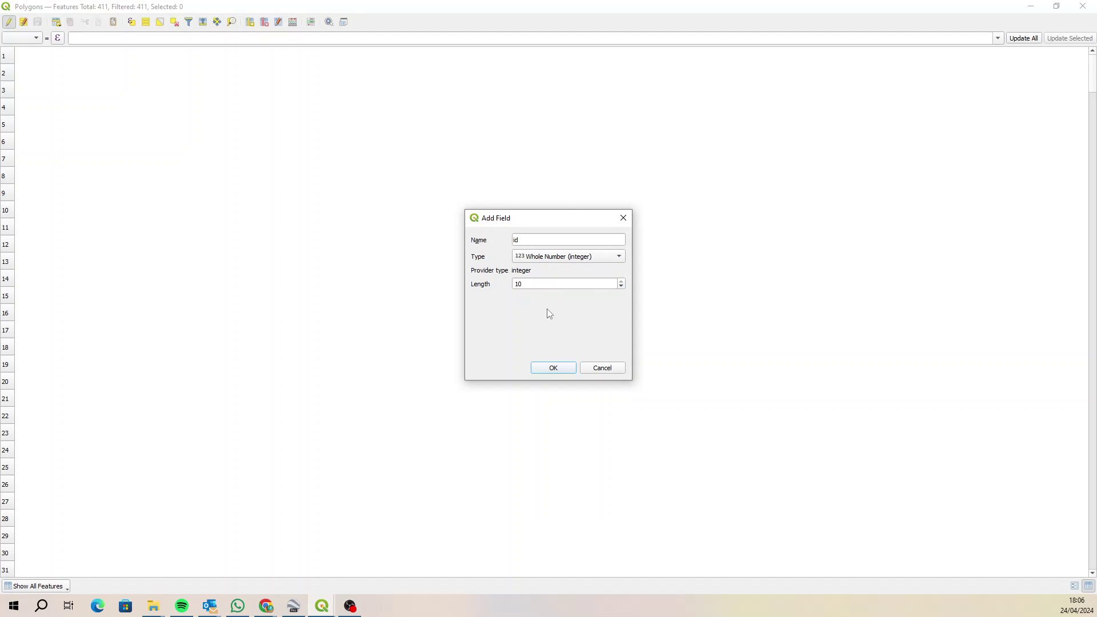
left_click(554, 368)
- Add a field named 'area' of type Decimal Number (real)
left_click(250, 21)
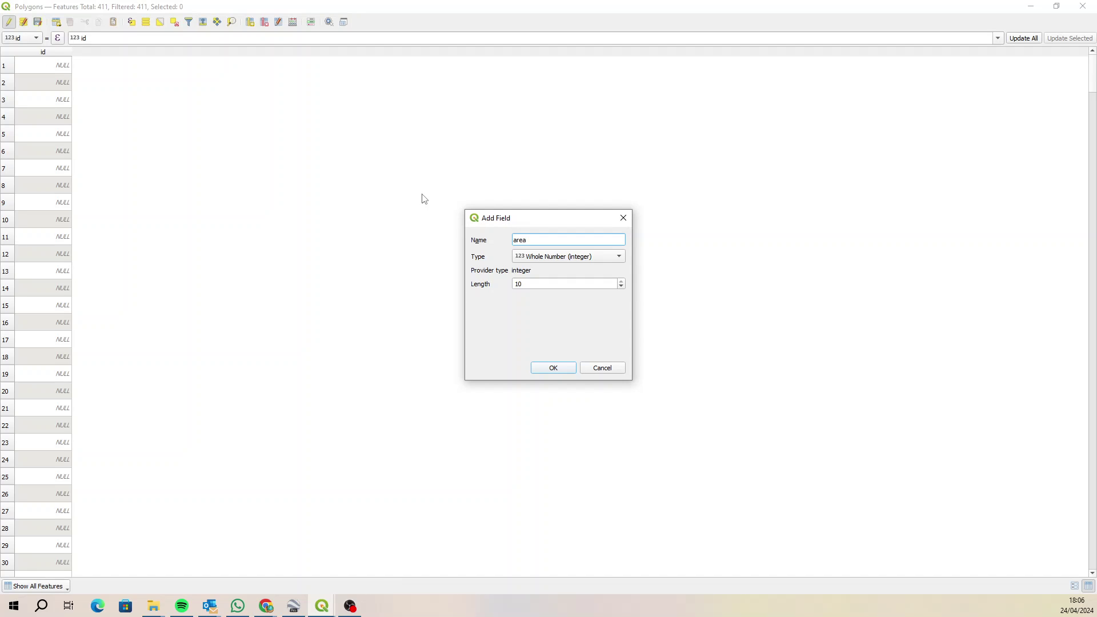
left_click(561, 260)
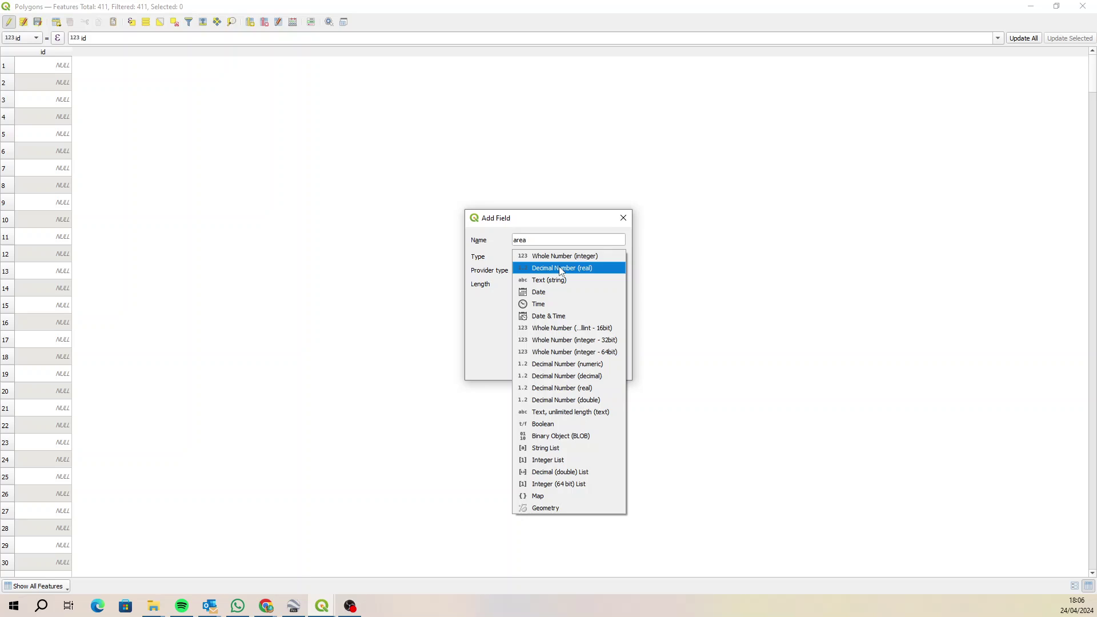
left_click(563, 267)
left_click(569, 368)
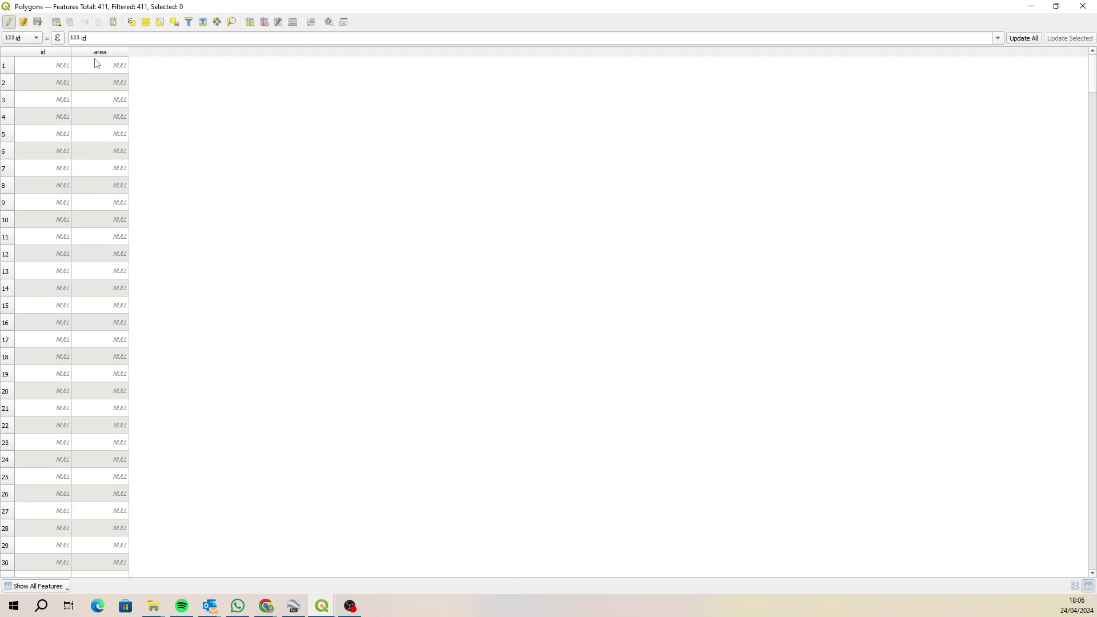
left_click(293, 21)
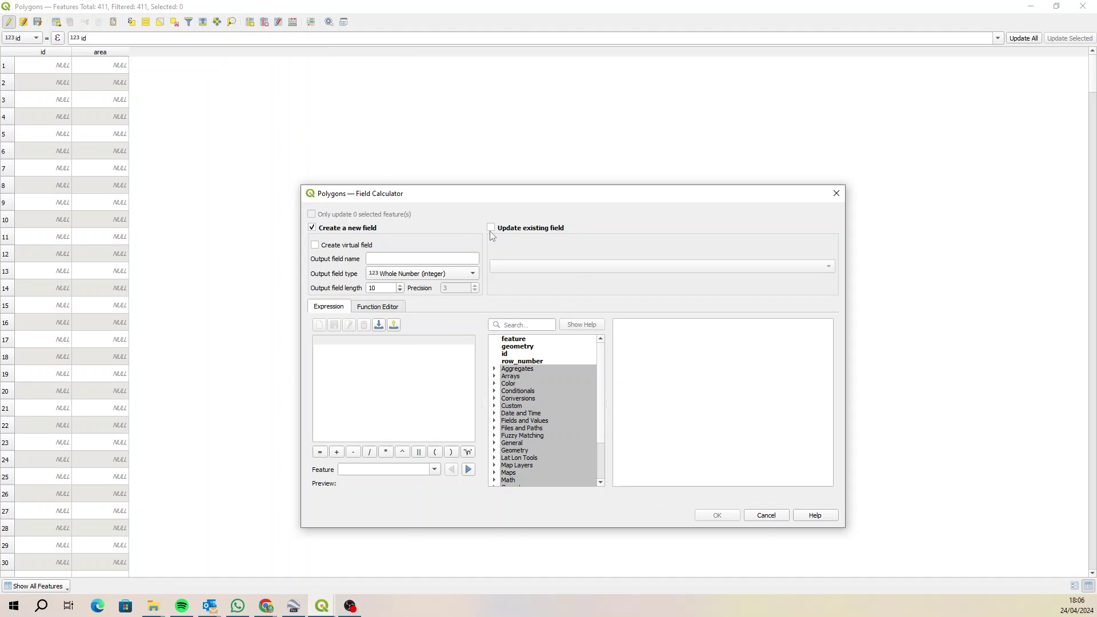
left_click(491, 228)
left_click(531, 266)
left_click(531, 265)
left_click(371, 365)
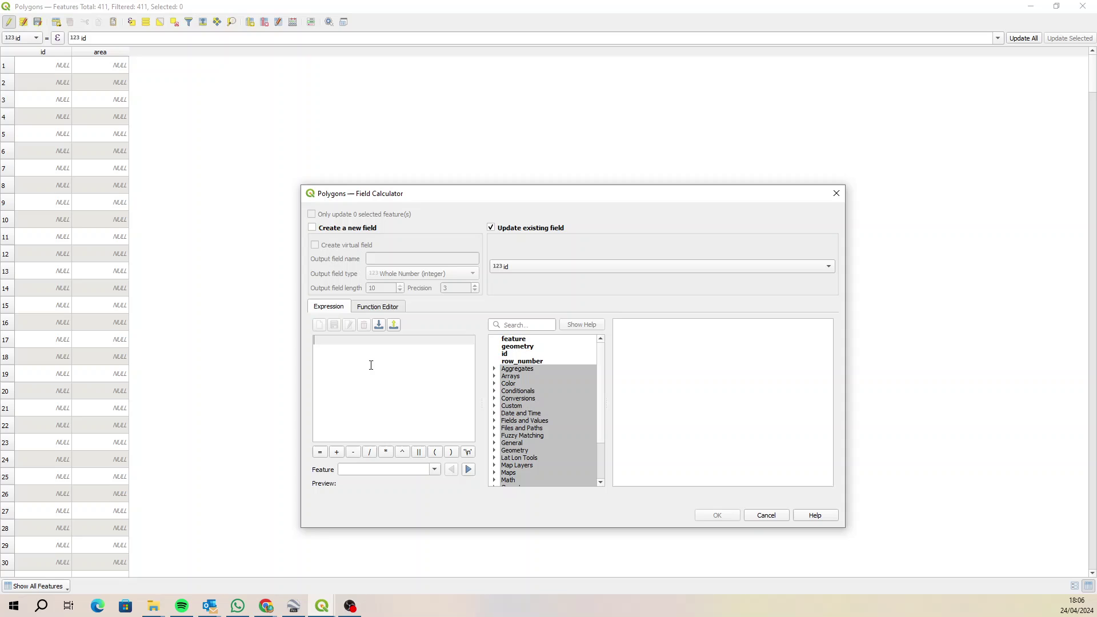
type("@r")
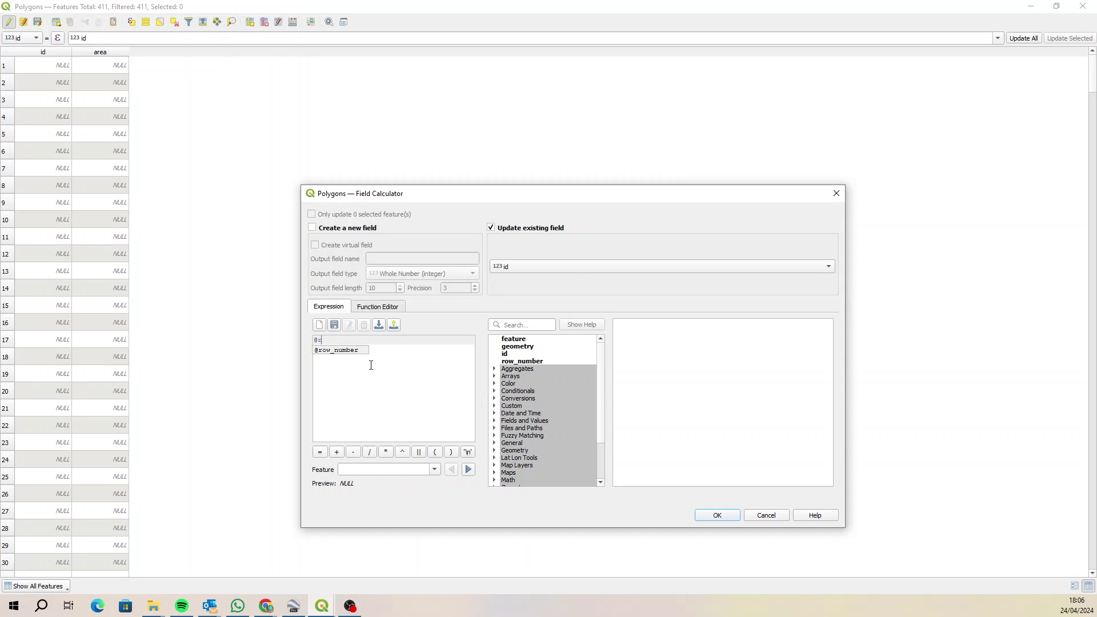
type("ow")
left_click(338, 351)
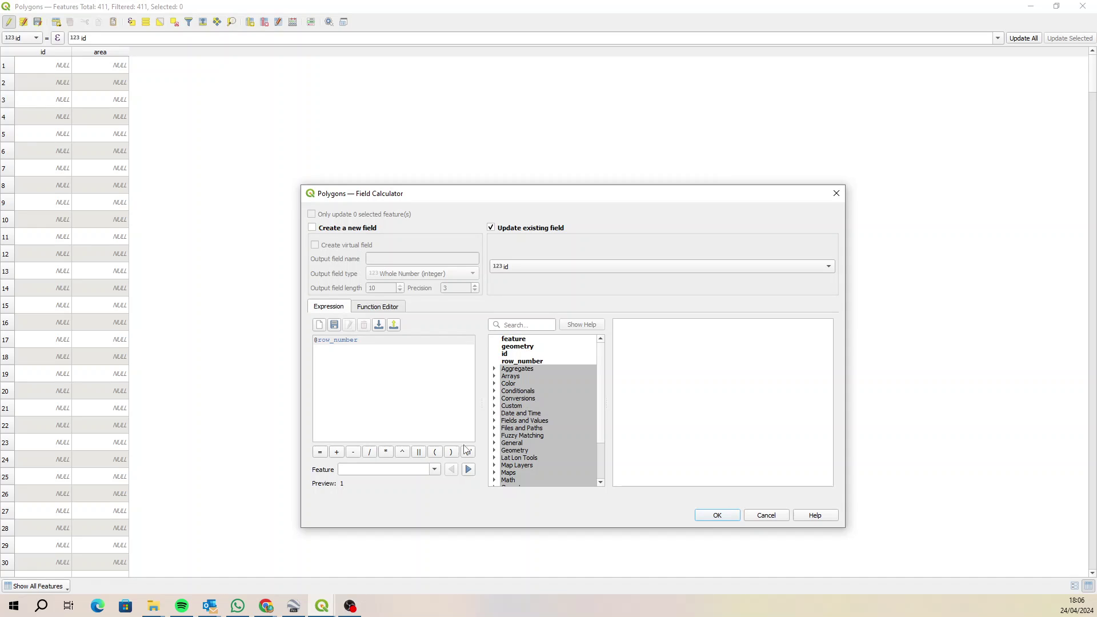
left_click(717, 516)
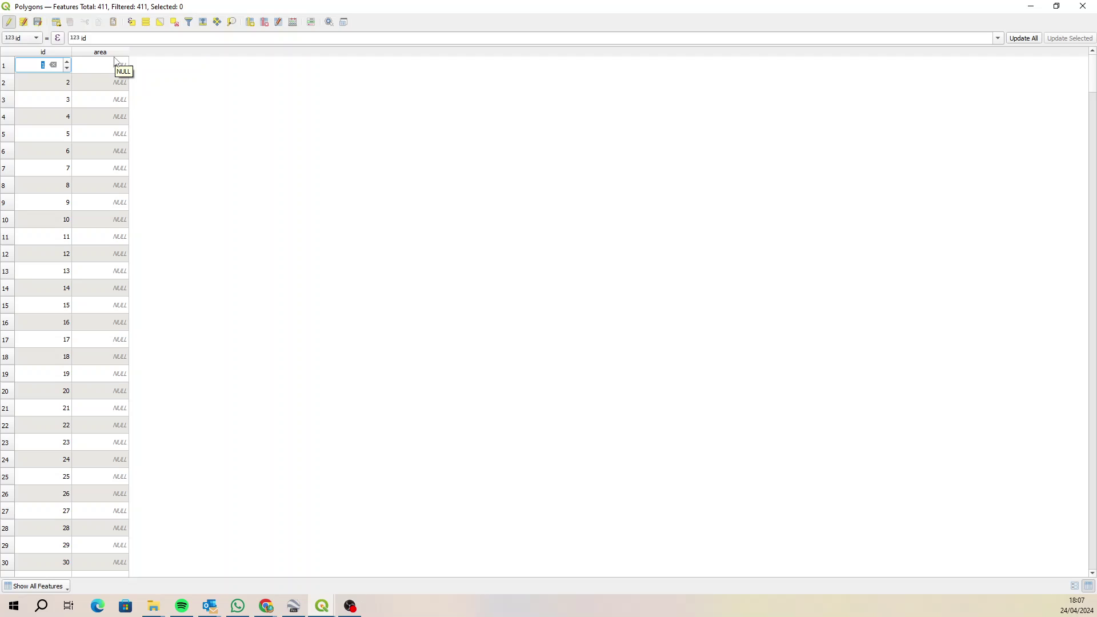
- Update the area field with the expression $area, then stop editing the Polygons layer
left_click(293, 22)
left_click(492, 227)
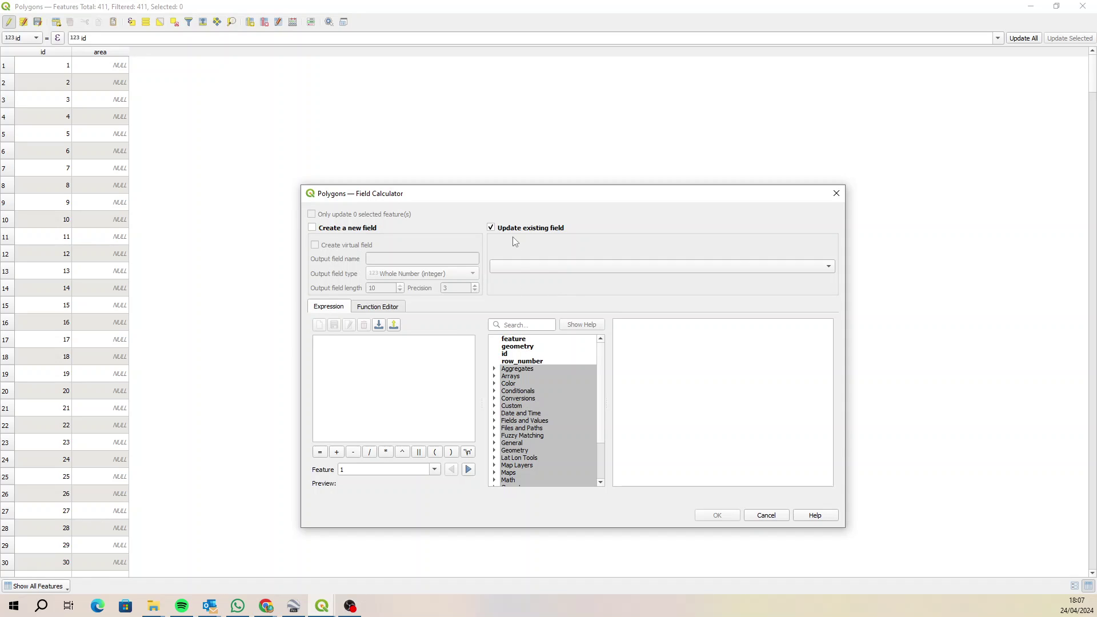
left_click(541, 266)
left_click(528, 280)
left_click(433, 354)
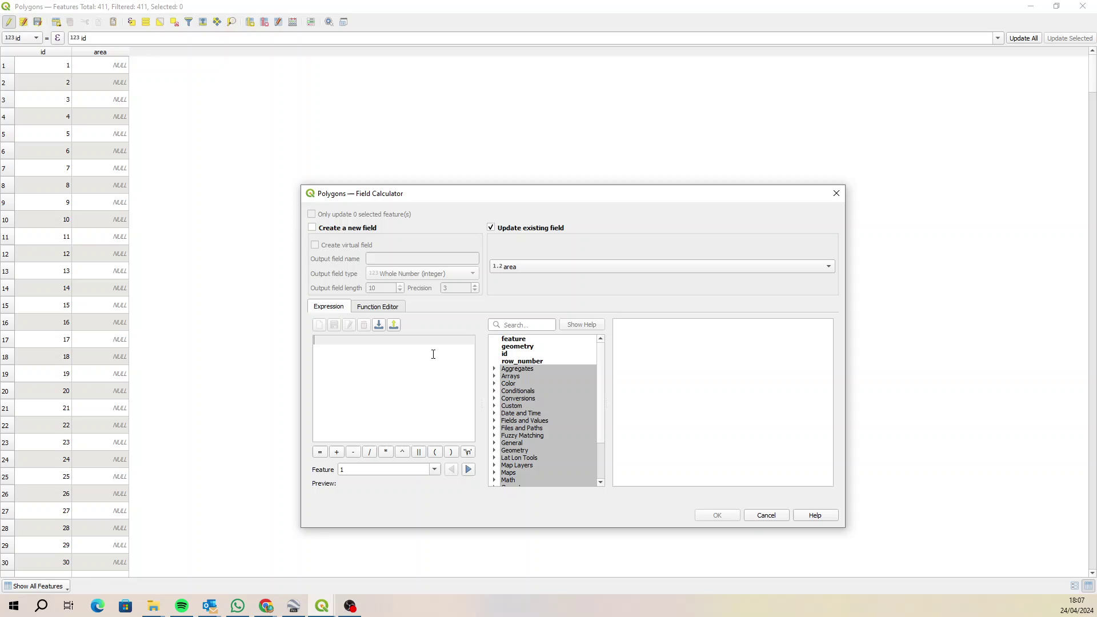
type("$area")
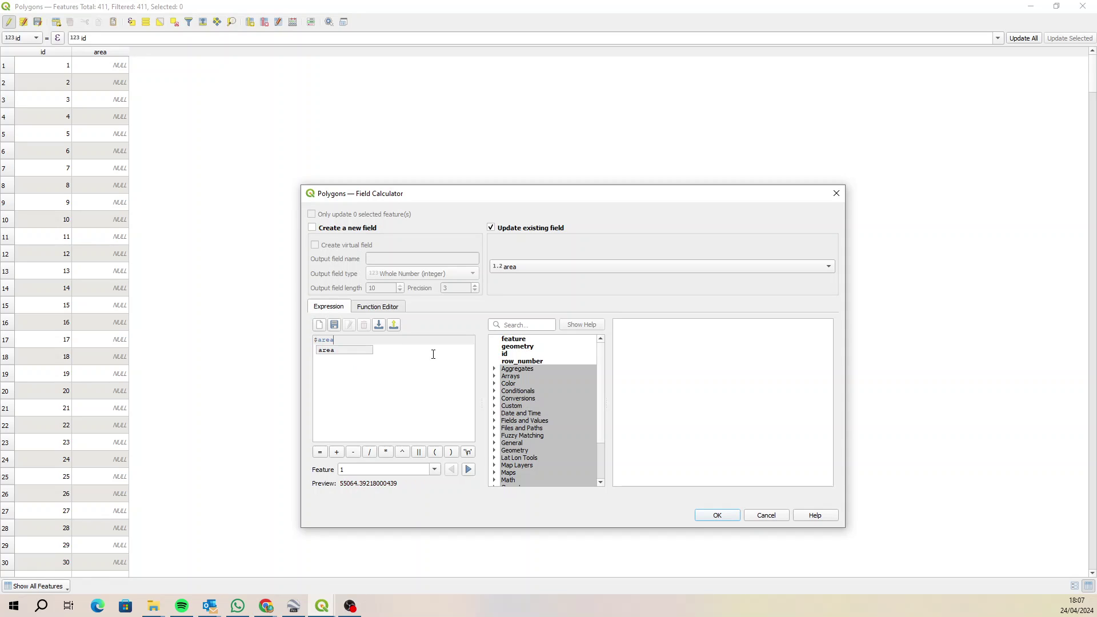
left_click(720, 516)
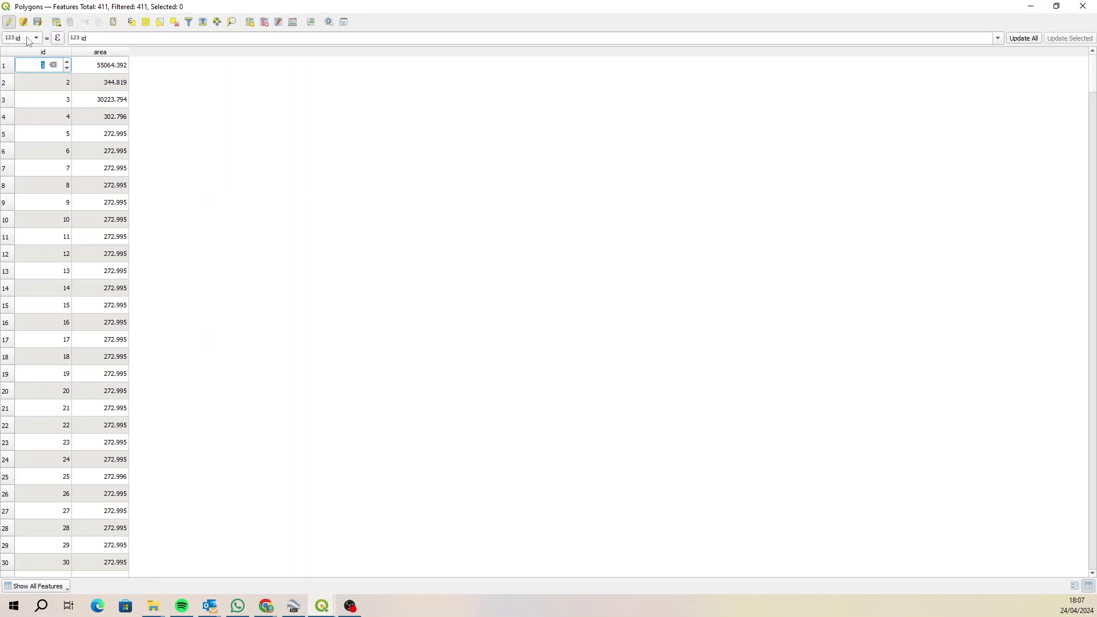
left_click(37, 21)
left_click(9, 22)
- Identify several parcels to read their id and area, ending with parcel 117 at 276.000
left_click(1083, 6)
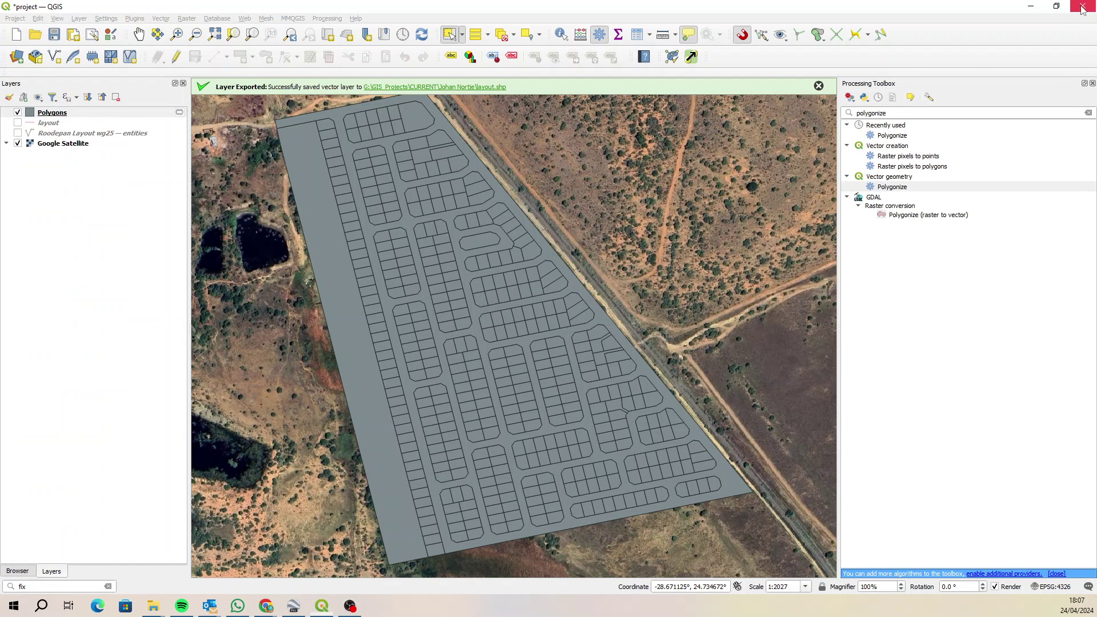
left_click(561, 34)
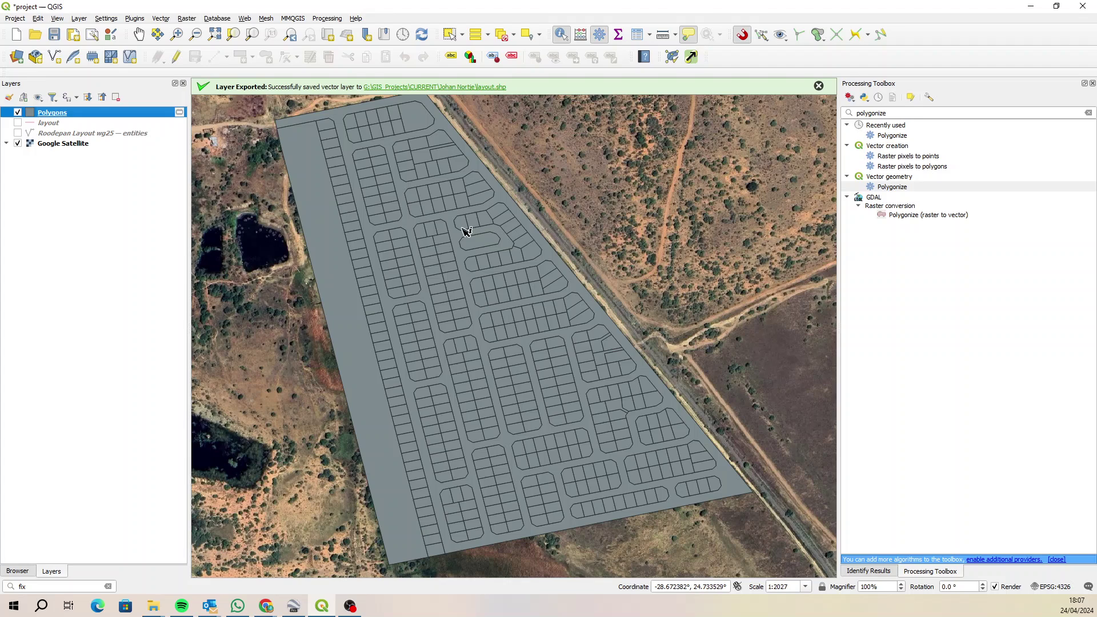
left_click(474, 246)
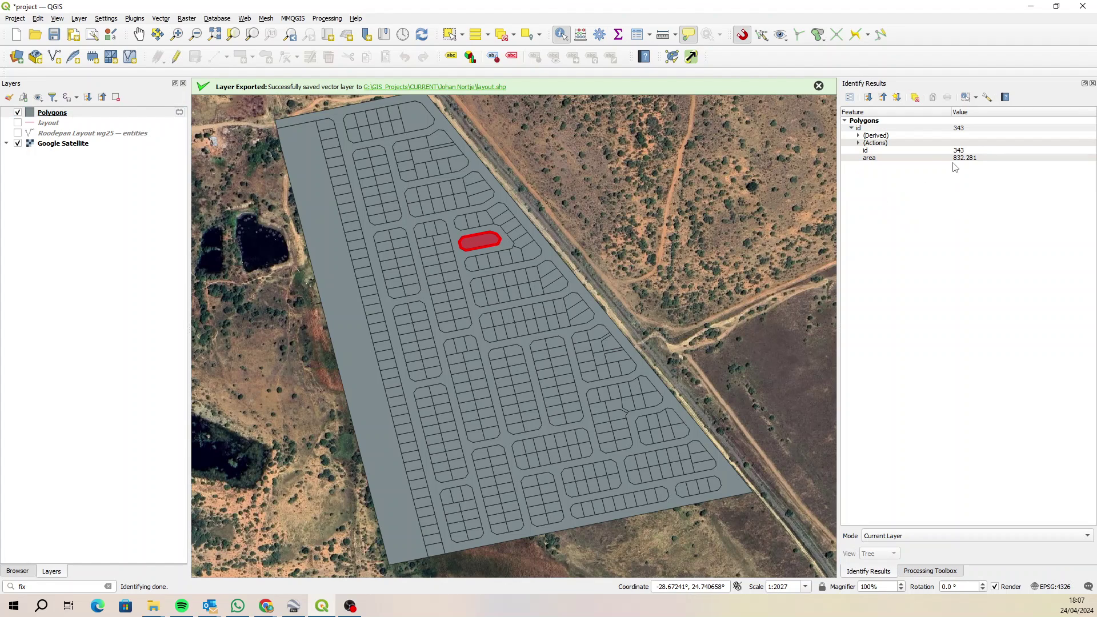
left_click(337, 261)
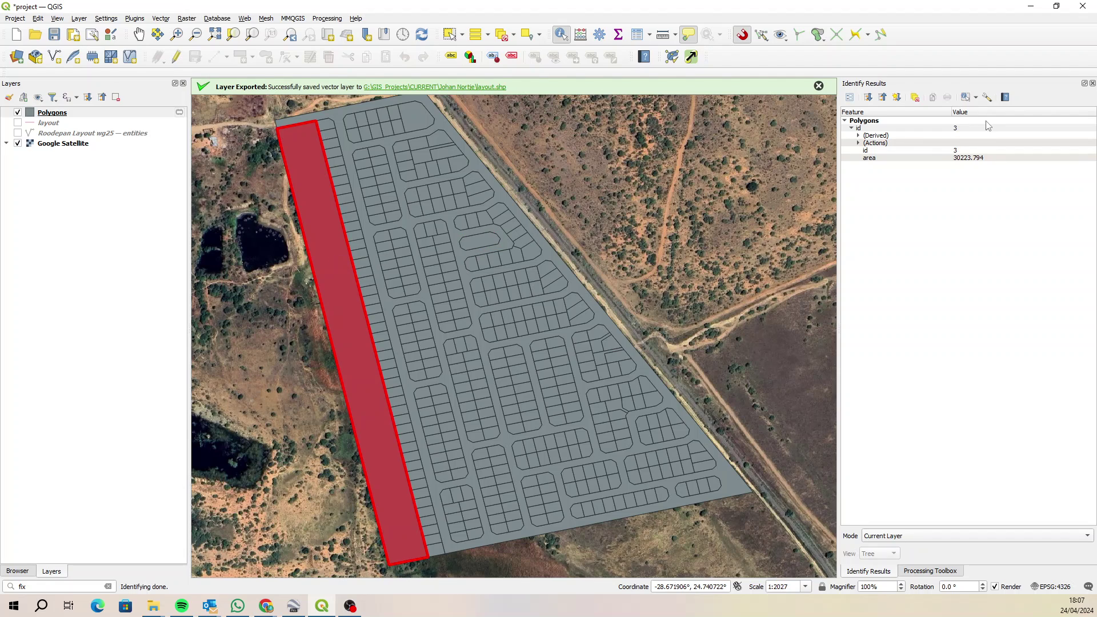
left_click(423, 379)
scroll(423, 379, "up", 2)
left_click(407, 367)
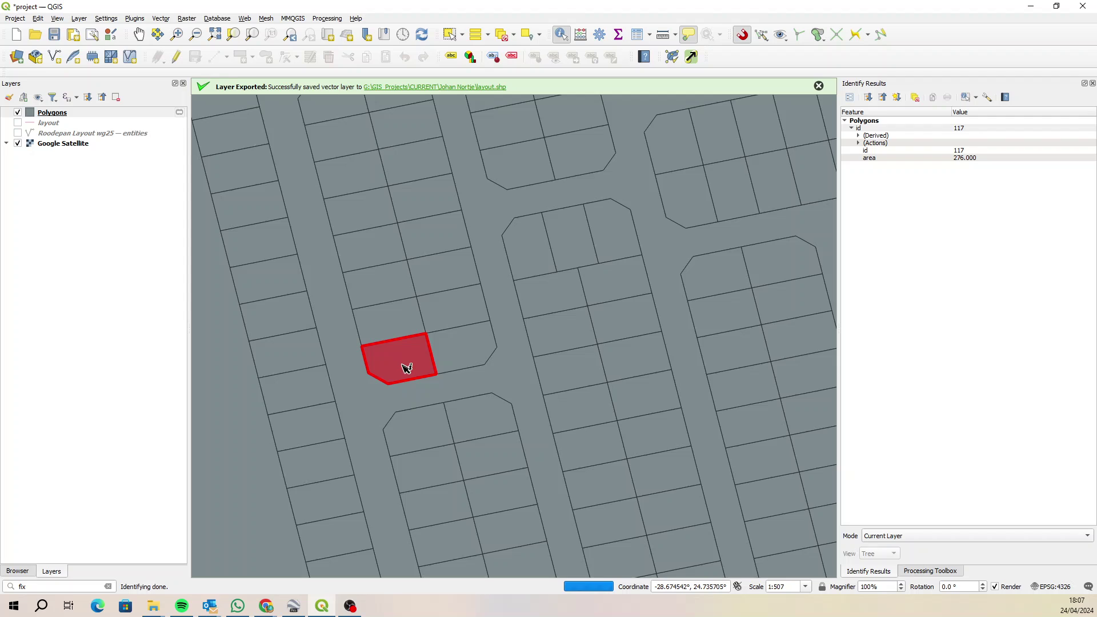
scroll(566, 292, "down", 2)
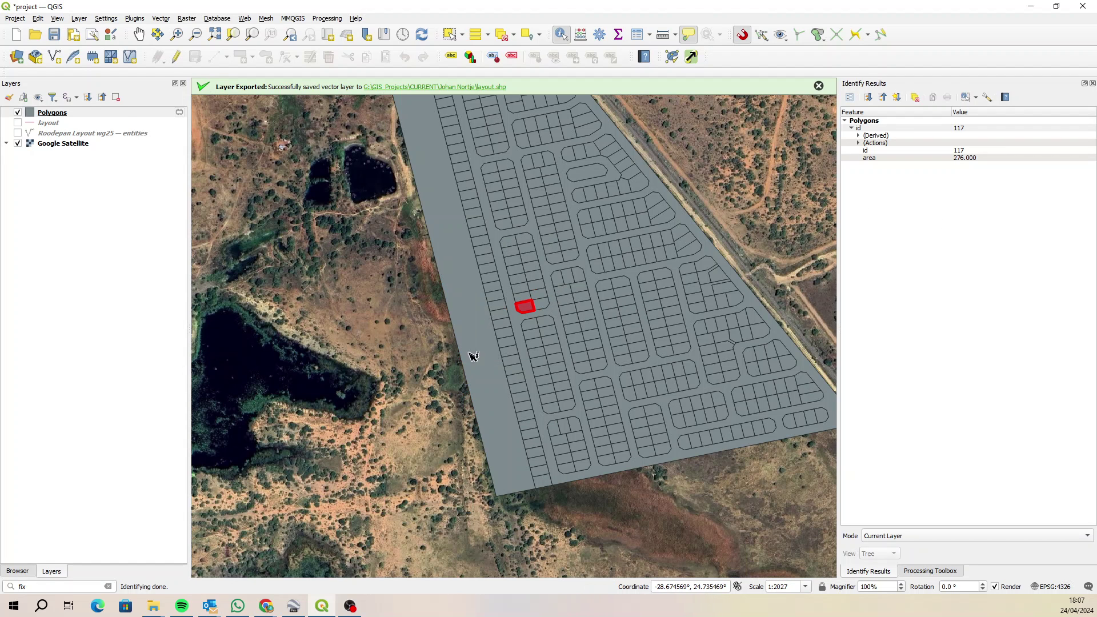
- Pan the map to bring the top of the layout into view
left_click(139, 35)
left_click_drag(509, 176, 449, 242)
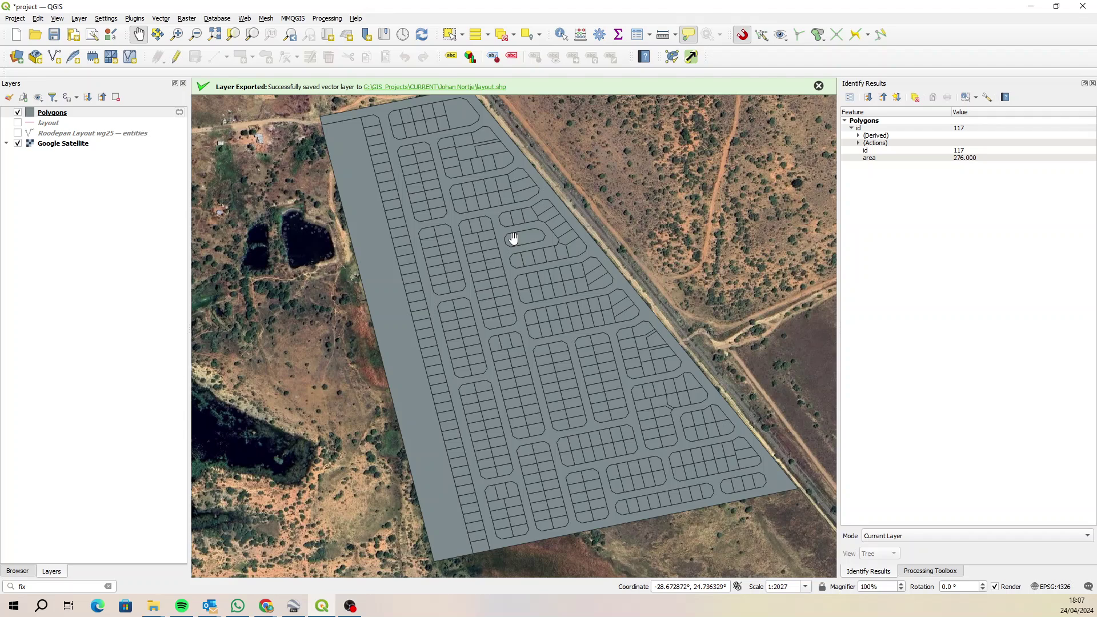
mouse_move(513, 238)
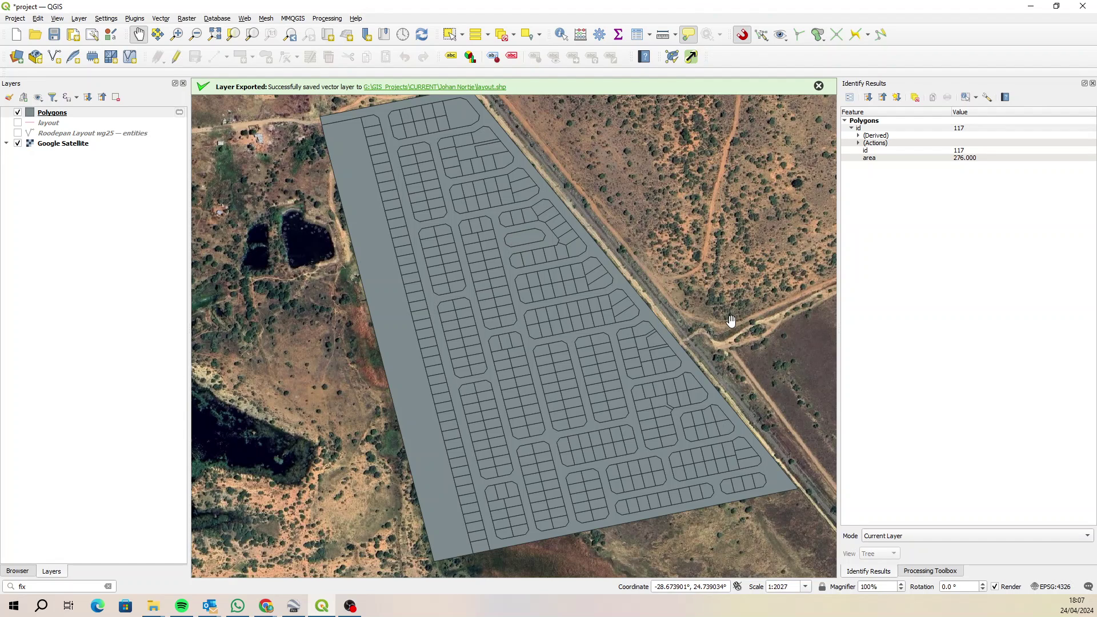